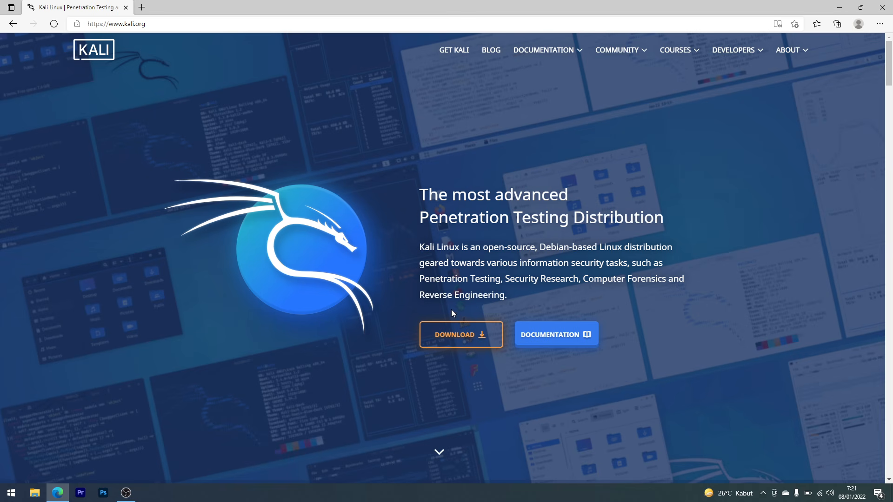
Step: Download the recommended 64-bit Kali Linux 2021.4a Installer image from the Bare Metal platform section
left_click(468, 333)
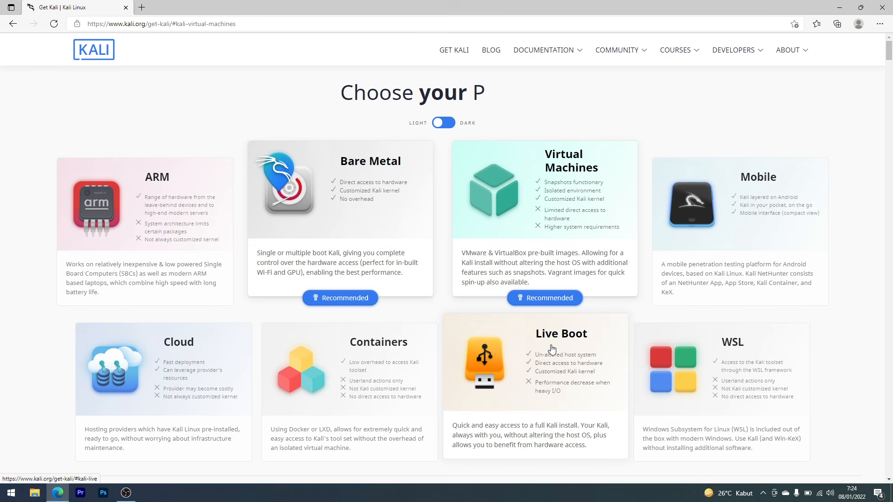
left_click(376, 205)
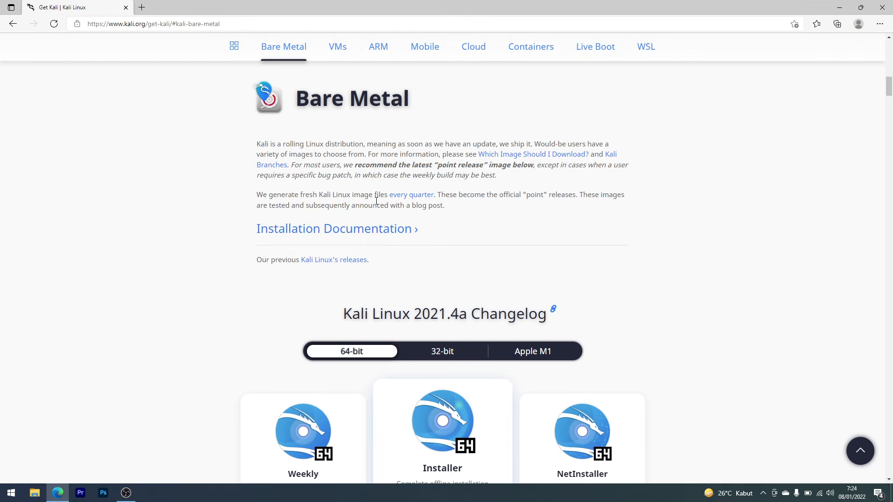
scroll(376, 205, "down", 2)
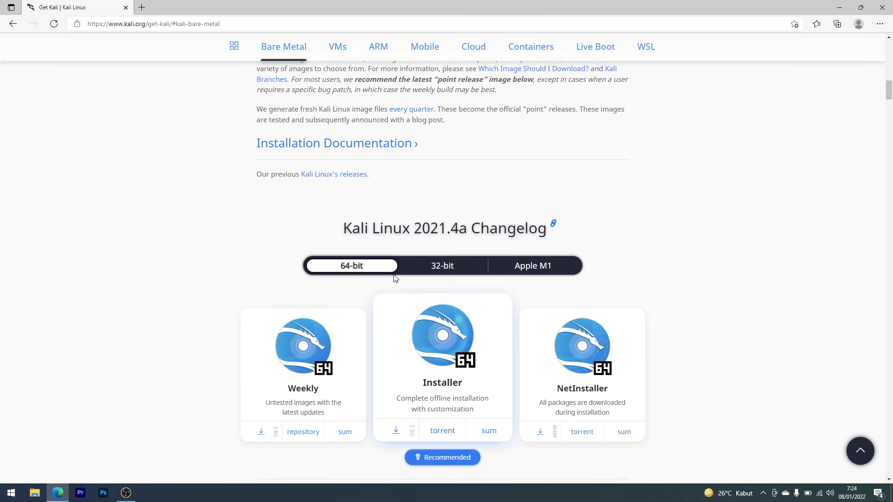
scroll(389, 293, "down", 1)
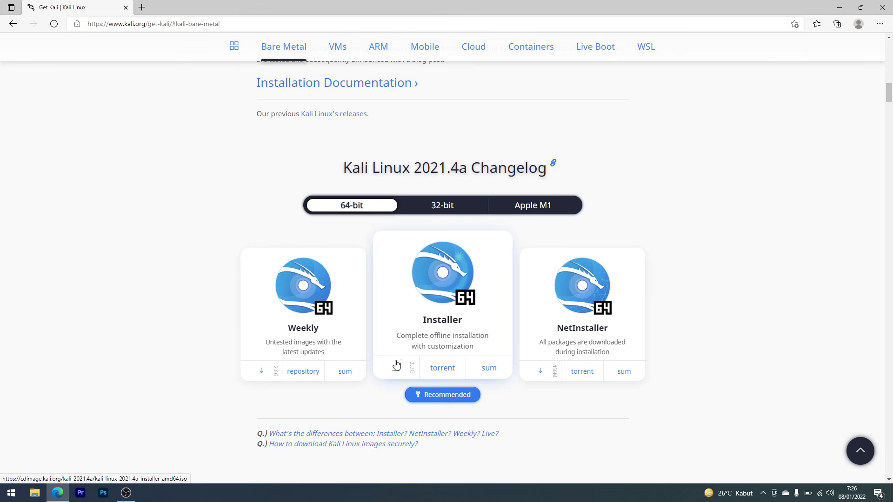
left_click(395, 376)
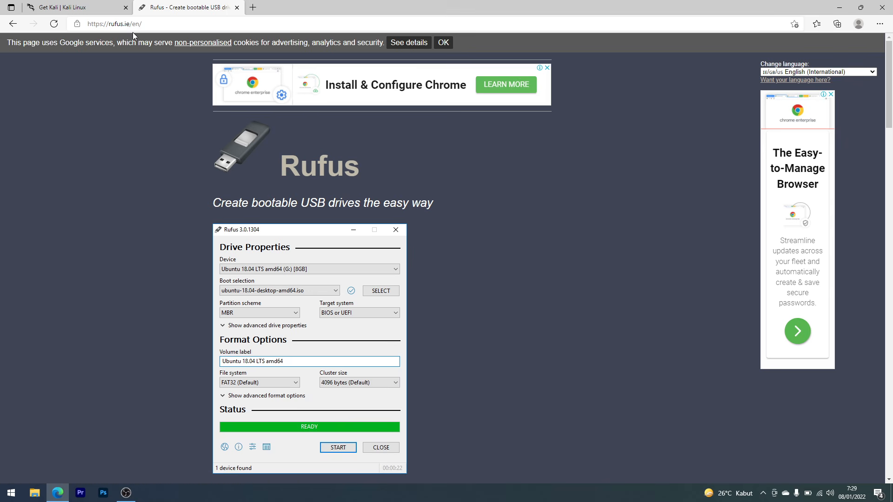
Step: Download Rufus 3.17 Portable from the Rufus website
scroll(220, 122, "down", 9)
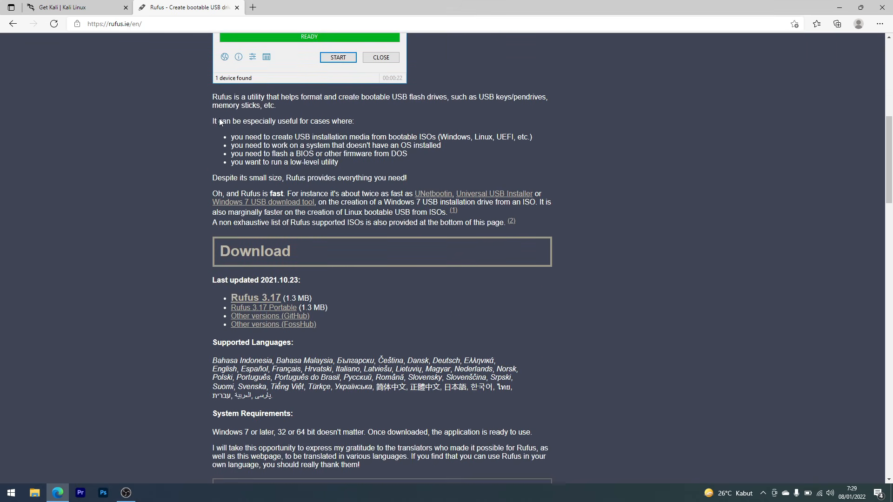
scroll(219, 119, "down", 2)
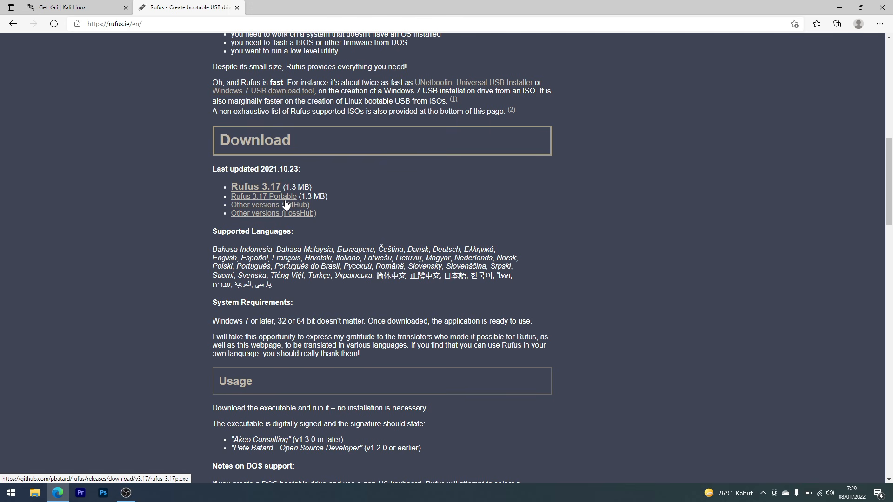
left_click(263, 198)
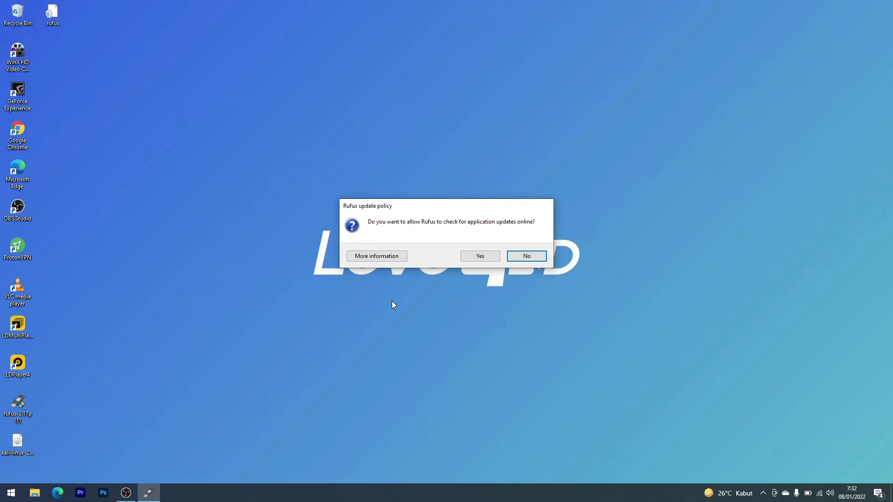
Step: In Rufus, decline online update checks and choose SANDISK (E:) [16 GB] as the device
left_click(525, 257)
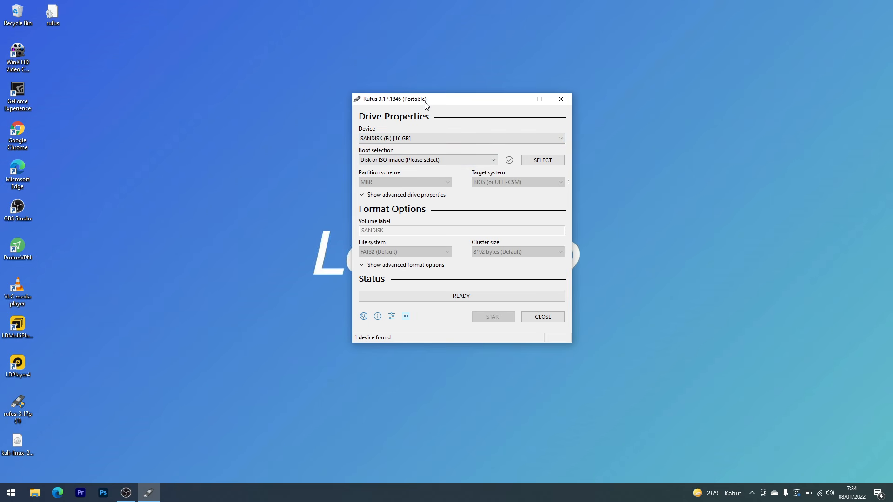
left_click(410, 137)
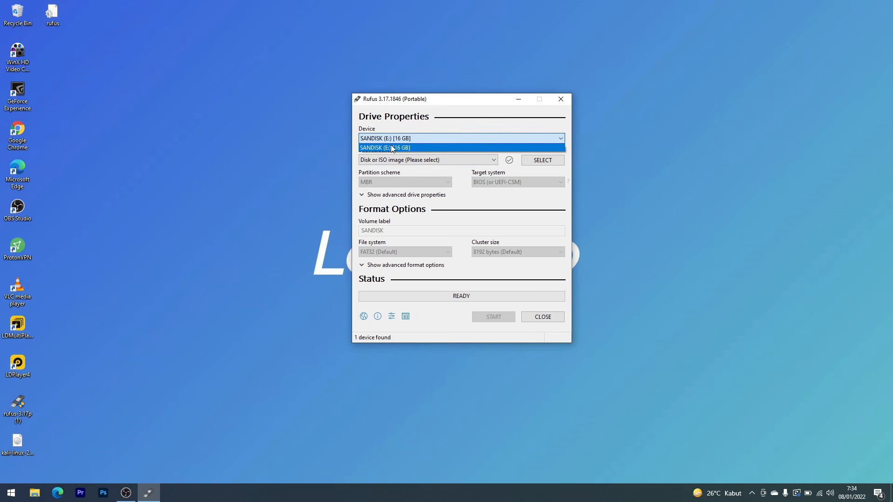
left_click(421, 138)
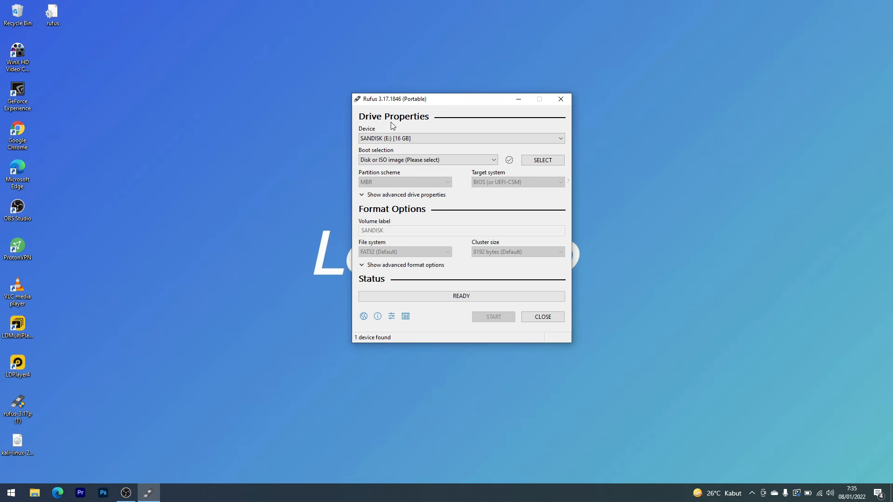
Step: Load the kali-linux-2021.4a-installer-amd64 ISO from the Desktop as the boot image
left_click(534, 159)
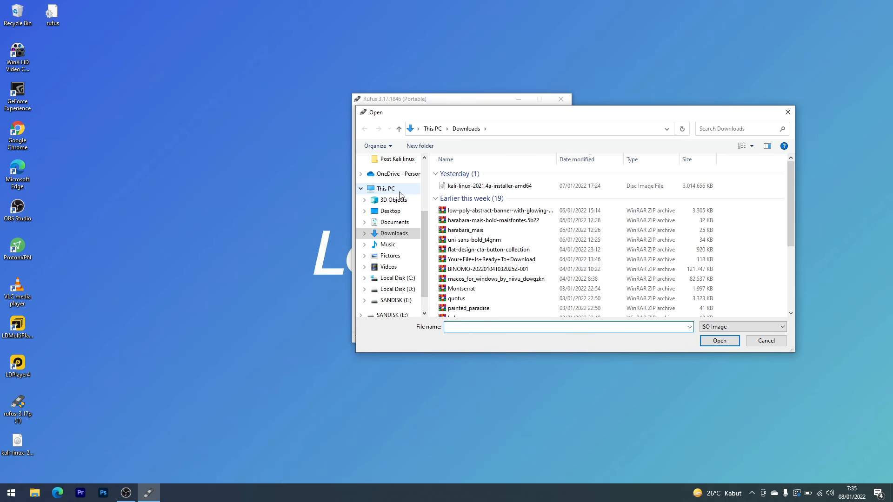
left_click(402, 212)
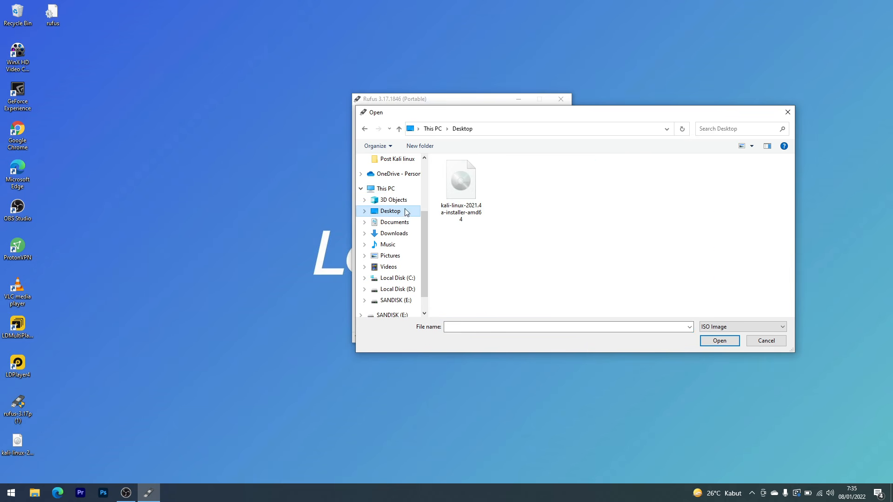
left_click(458, 180)
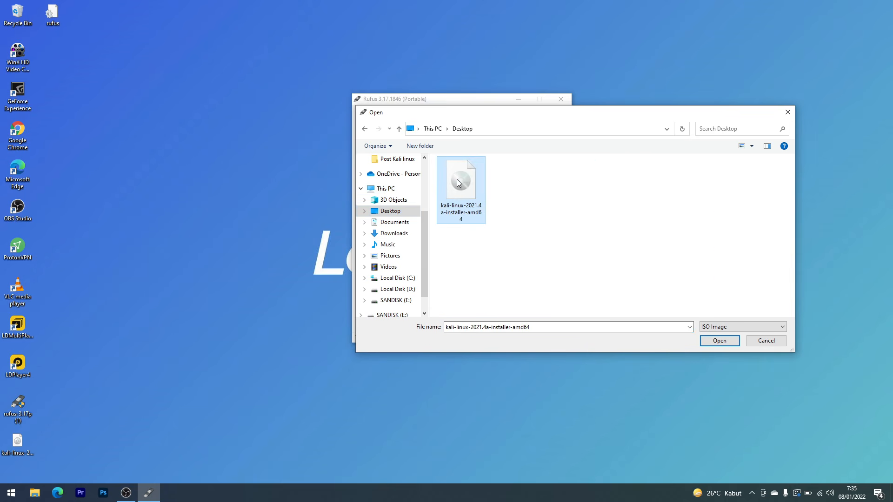
left_click(712, 342)
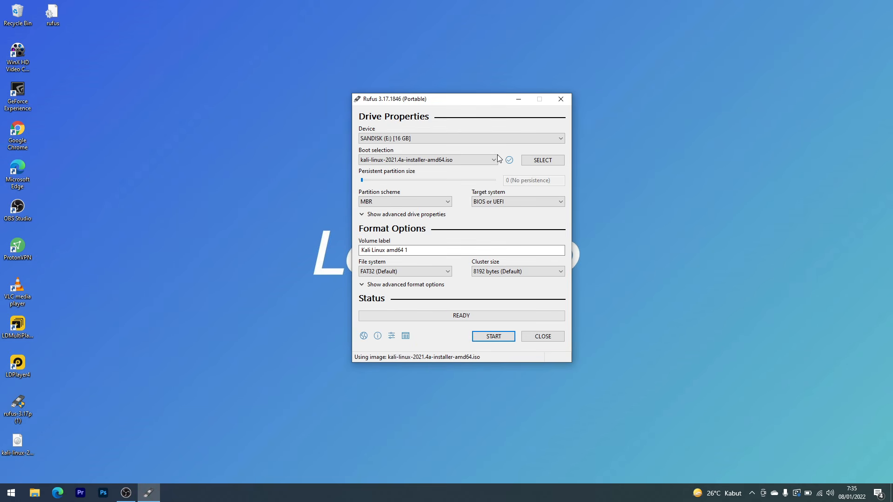
Step: Check the partition style of Disk 0 in its volume properties in Windows Disk Management
left_click(409, 200)
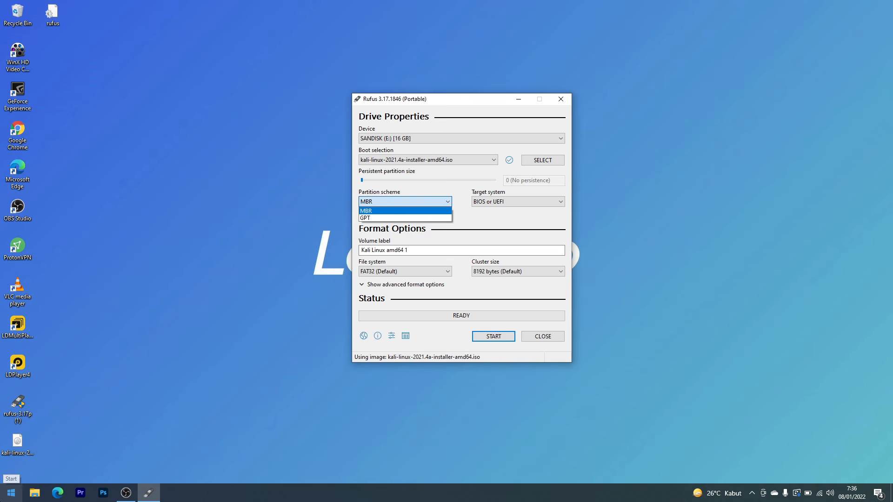
right_click(11, 492)
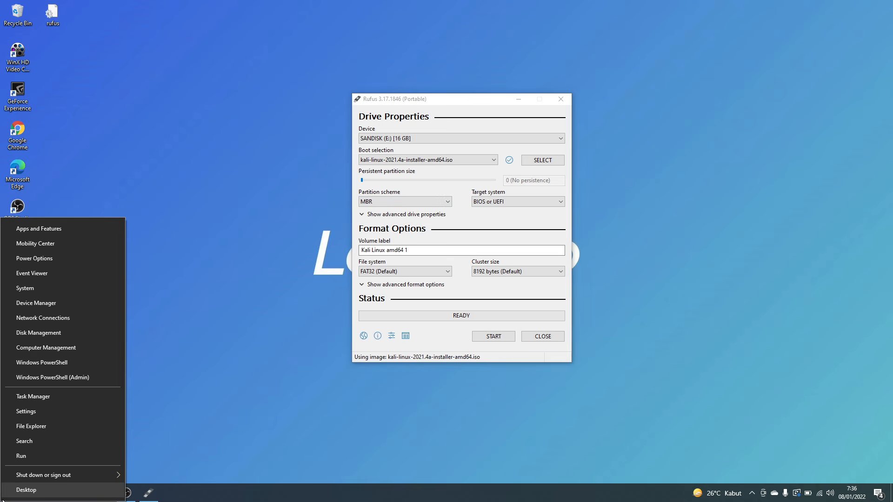
left_click(35, 335)
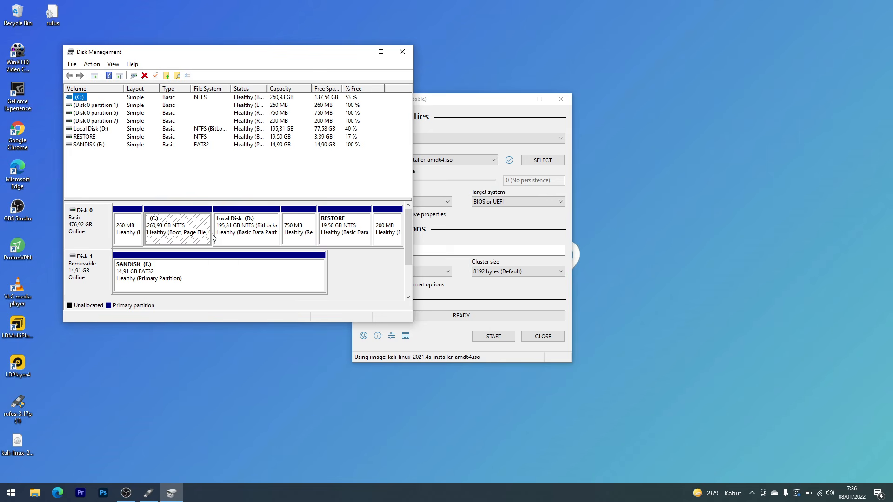
right_click(91, 224)
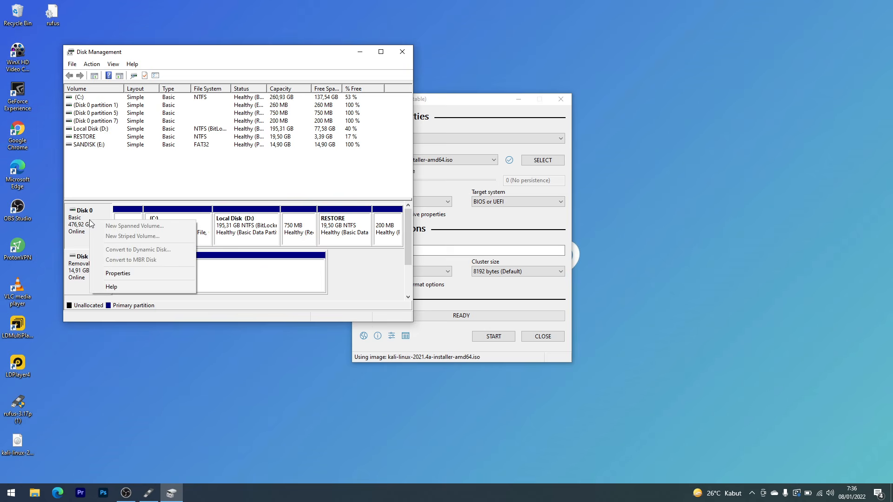
left_click(108, 275)
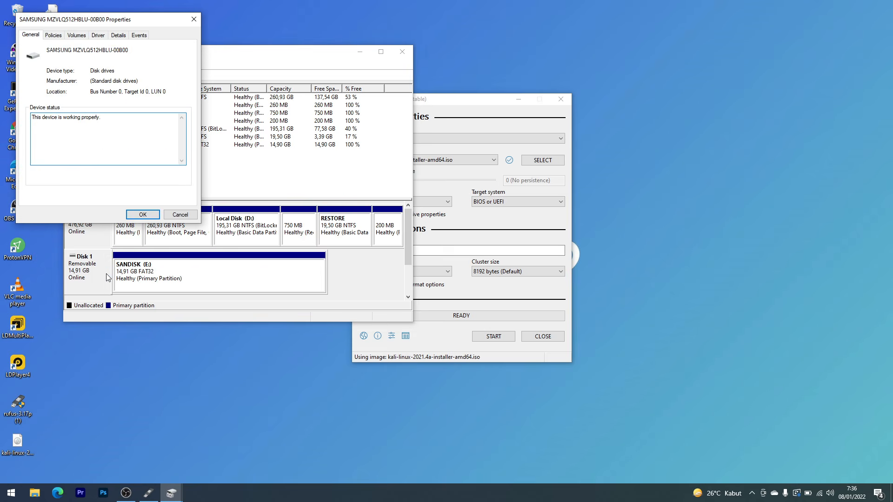
left_click(79, 37)
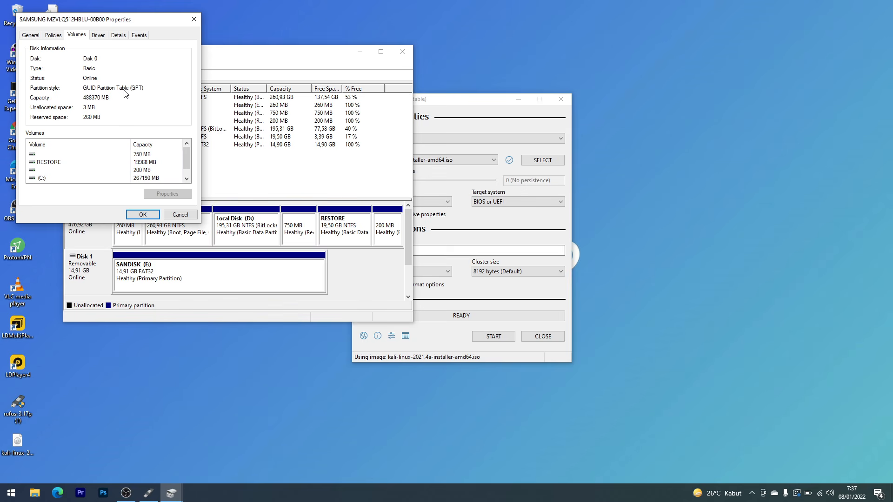
Step: Set the partition scheme in Rufus to GPT and close the Disk 0 properties
left_click(433, 108)
left_click(386, 201)
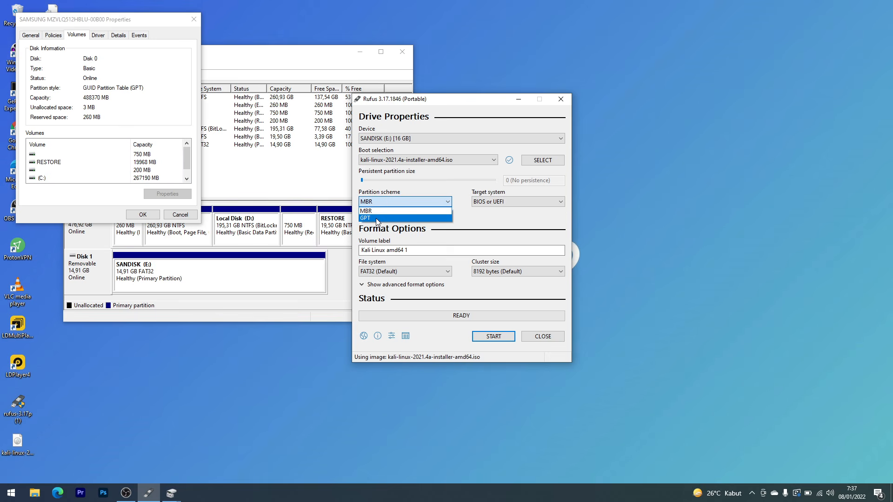
left_click(377, 219)
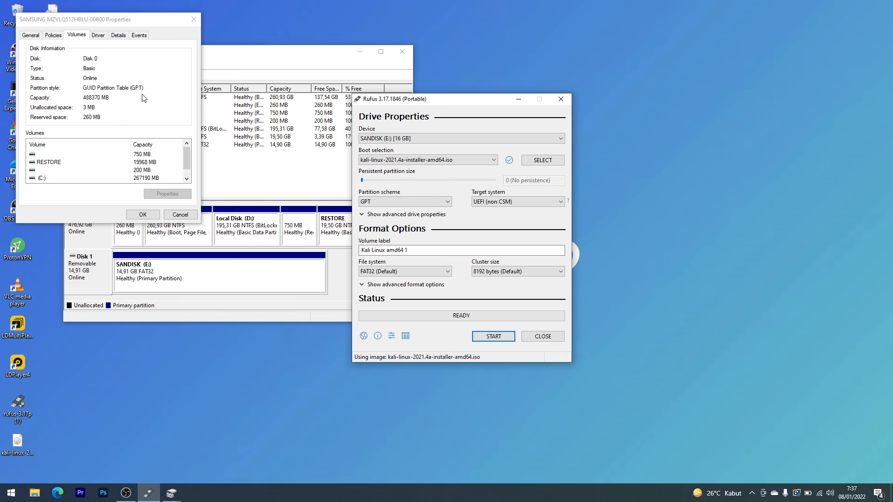
left_click(376, 202)
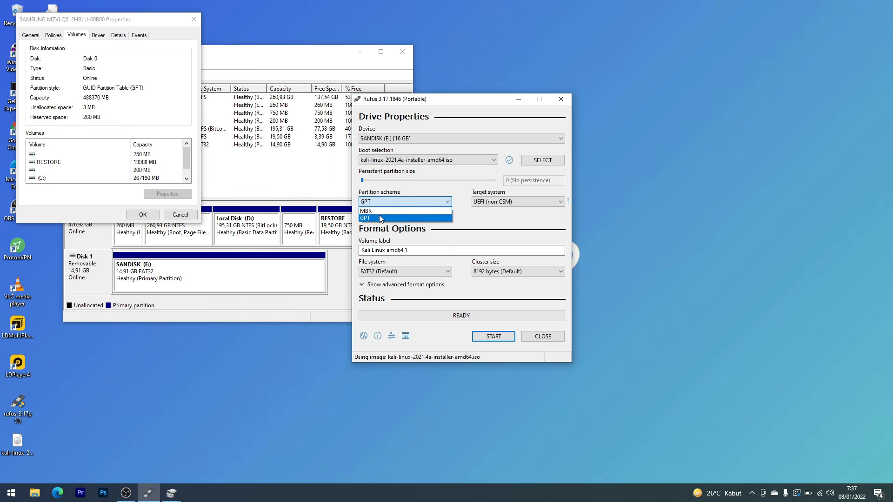
left_click(379, 216)
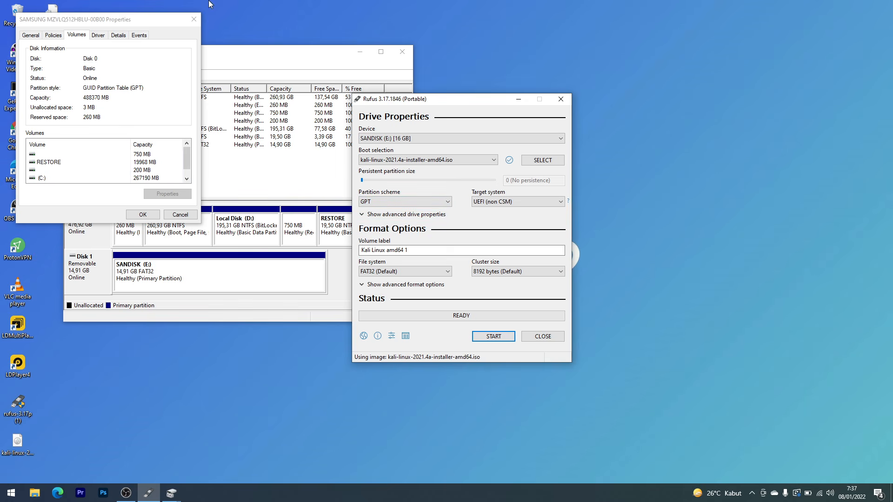
left_click(193, 18)
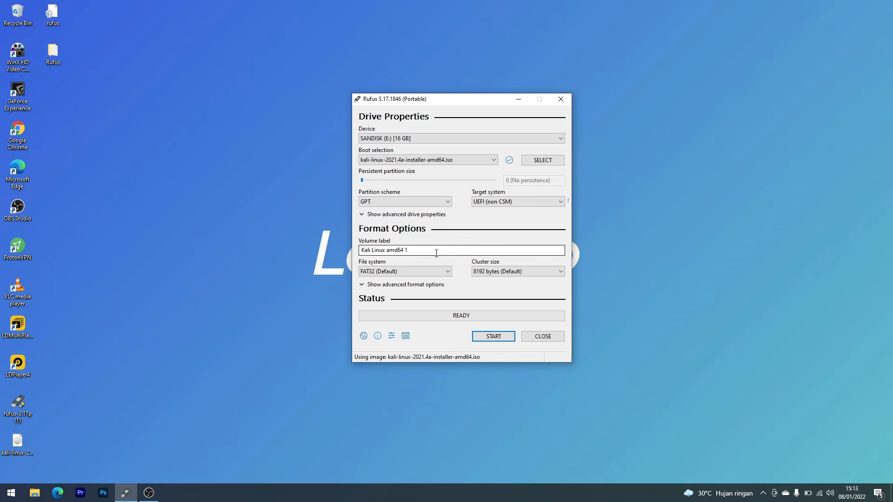
Step: Write the Kali image to the SANDISK drive in DD Image mode, accepting the data erasure, and close Rufus
left_click(493, 338)
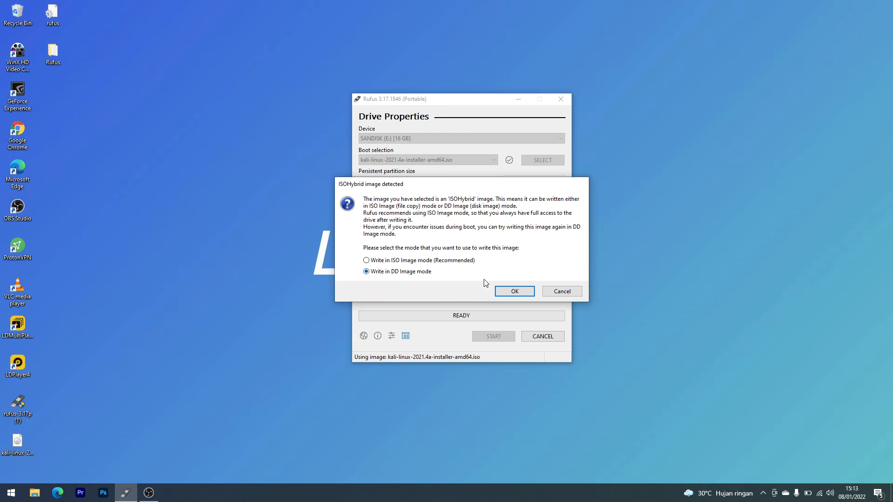
left_click(503, 291)
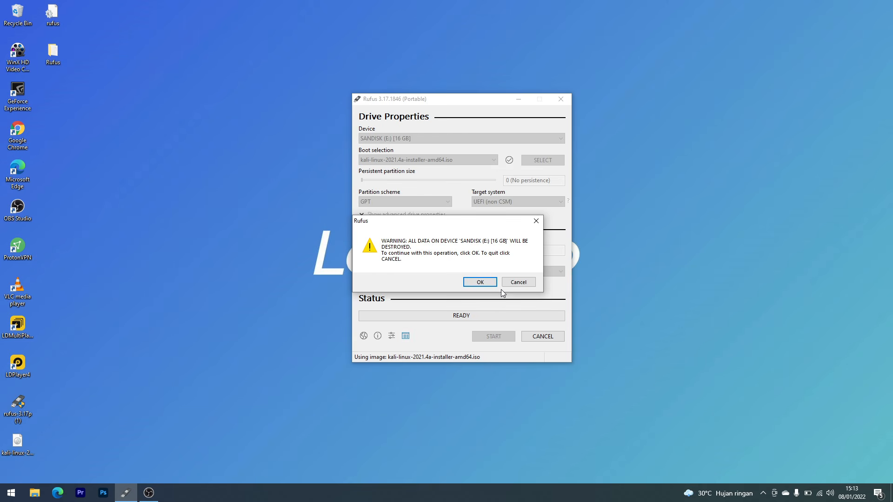
left_click(488, 284)
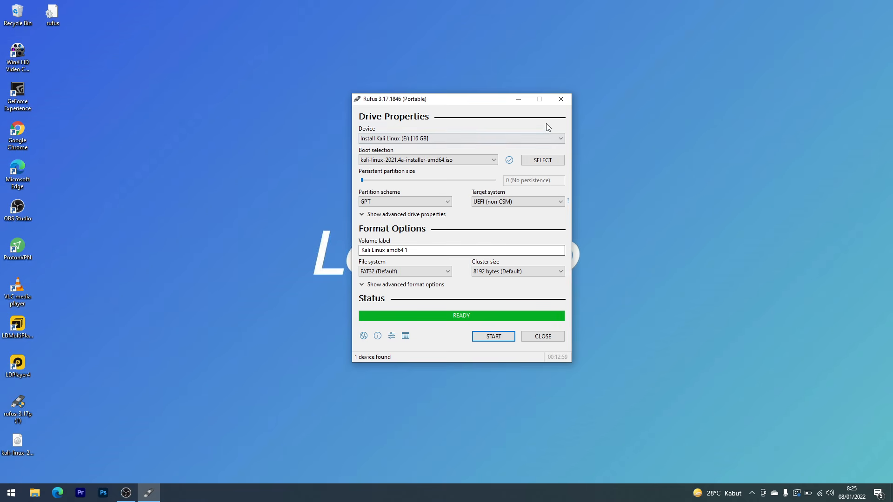
left_click(559, 106)
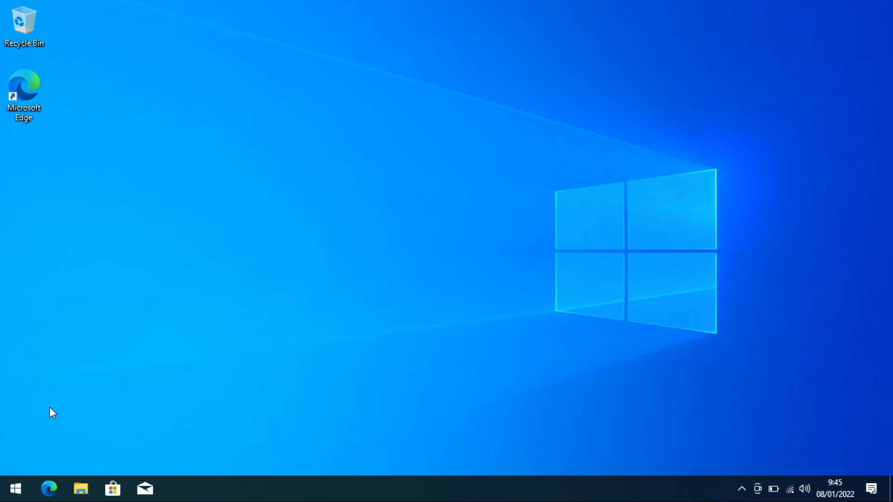
Step: Shrink the Local Disk (D:) volume by 51200 MB in Windows Disk Management and close the window
right_click(13, 487)
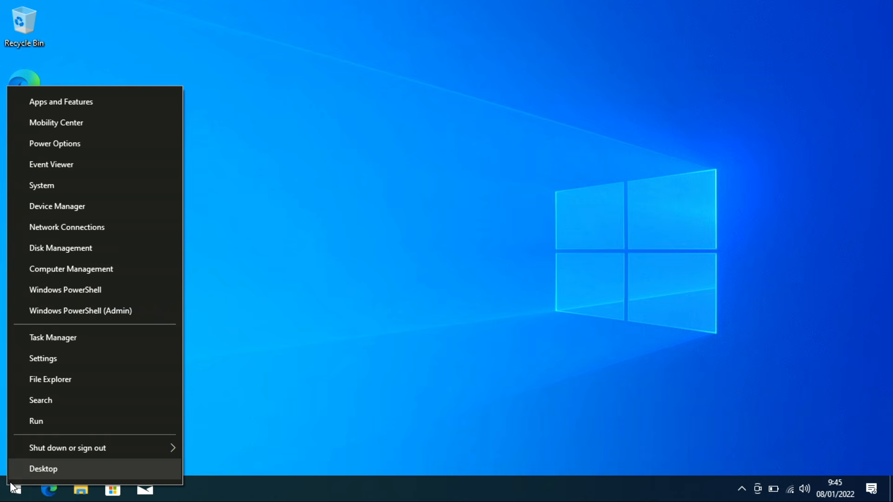
left_click(47, 258)
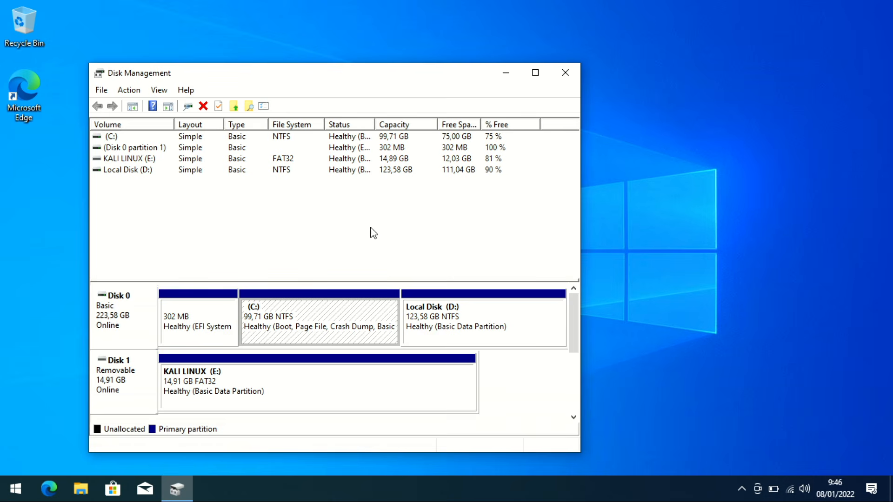
left_click(489, 316)
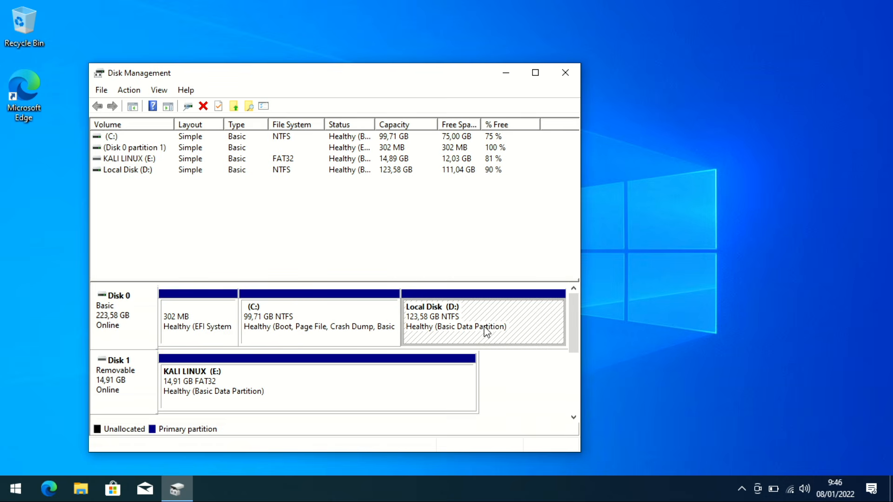
right_click(504, 319)
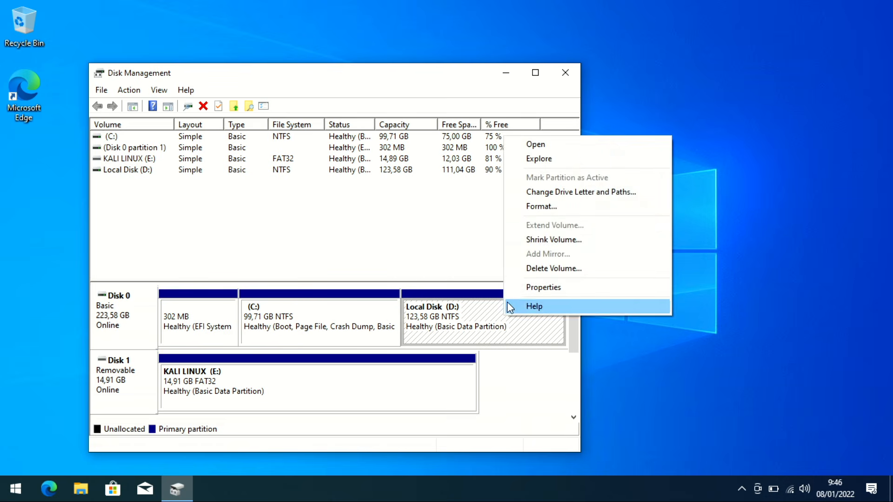
left_click(535, 240)
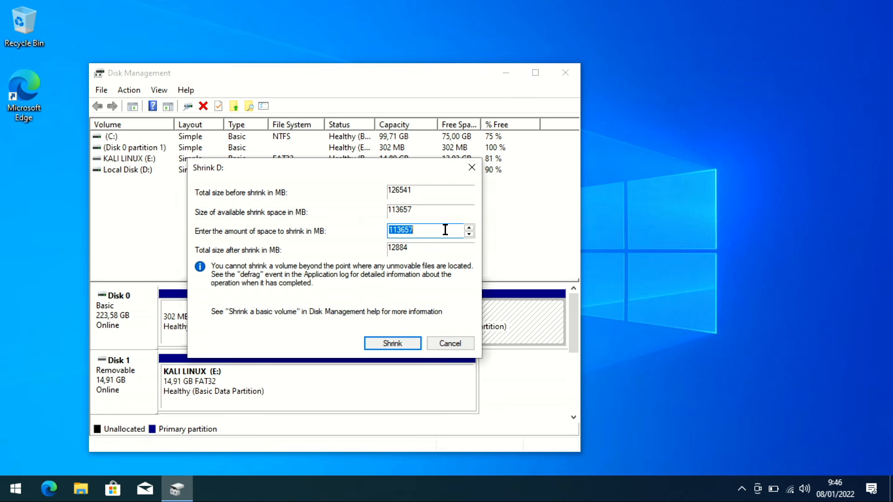
type("51200")
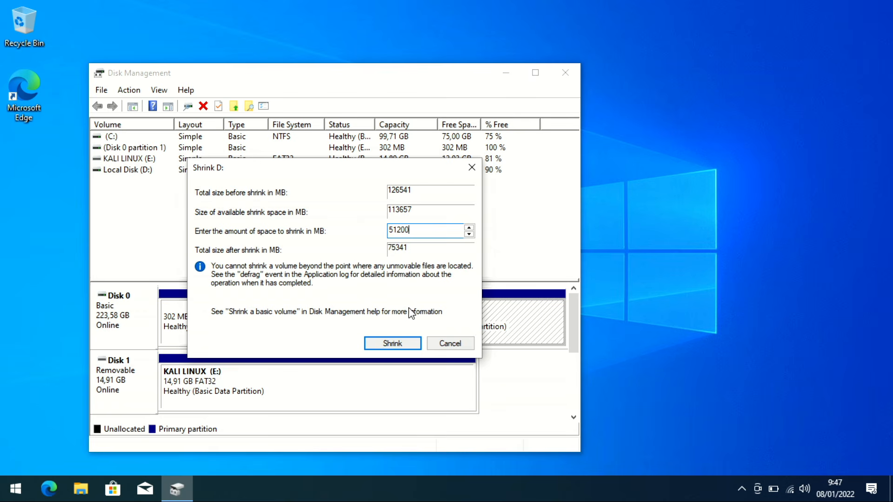
left_click(395, 343)
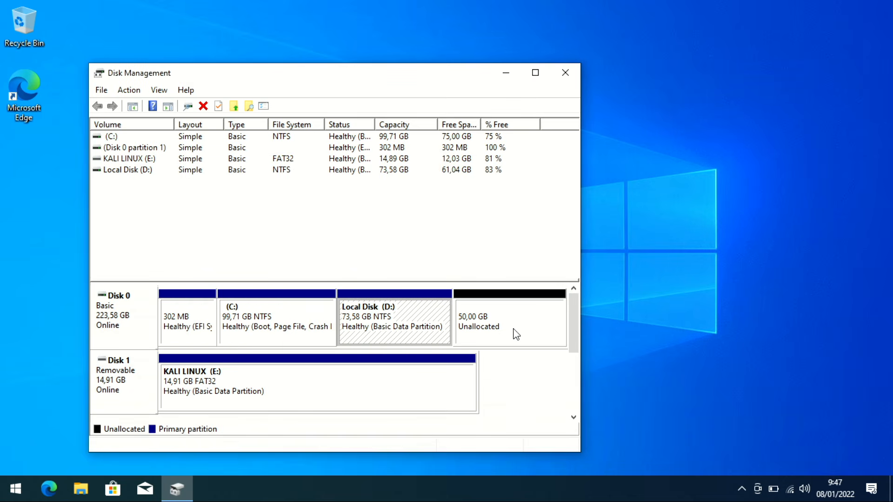
left_click(513, 330)
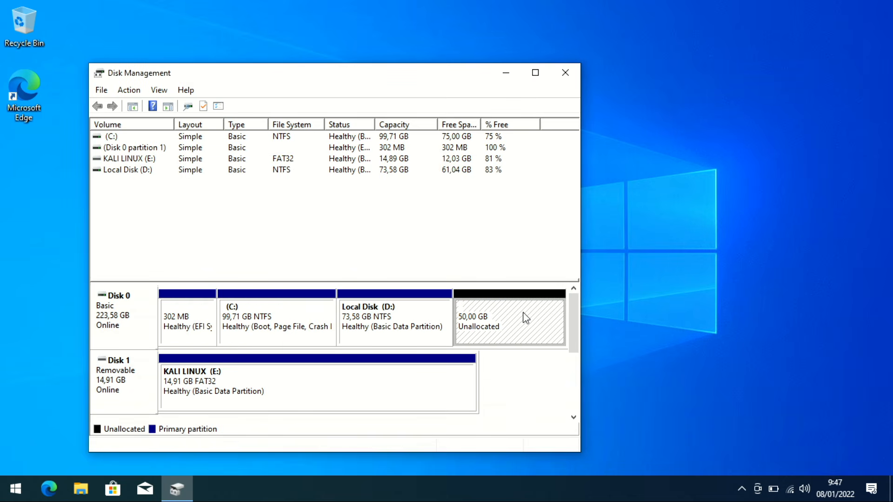
left_click(563, 74)
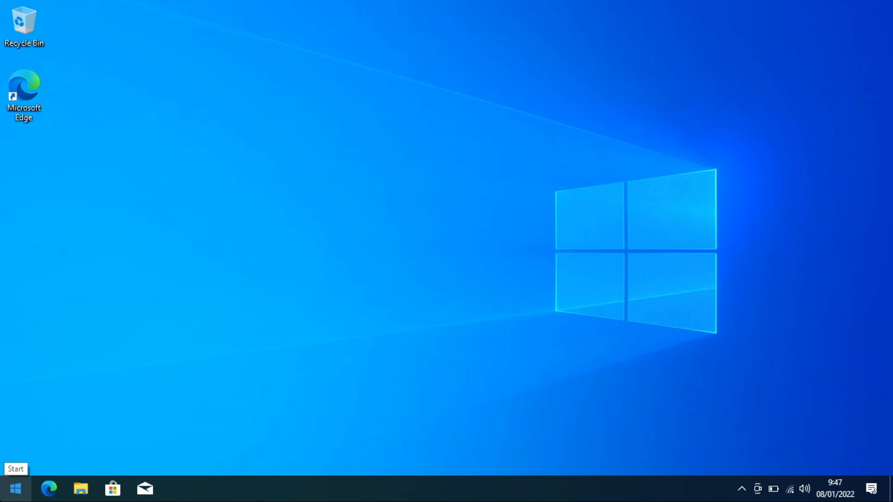
Step: Restart the computer into the BIOS setup utility and go to its boot configuration
left_click(15, 488)
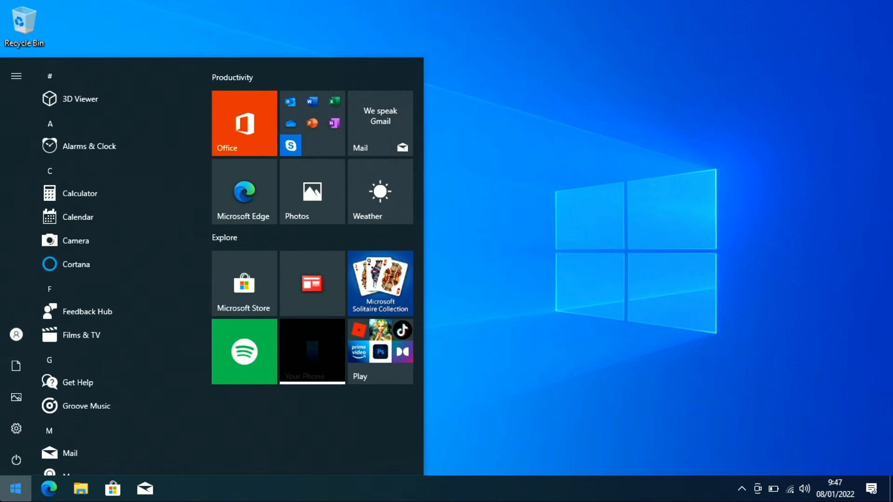
mouse_move(6, 474)
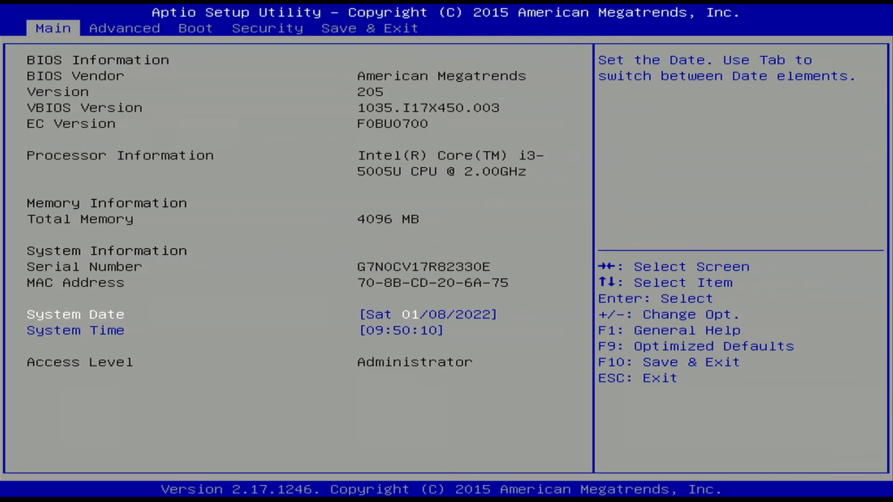
key("Right")
key("Right")
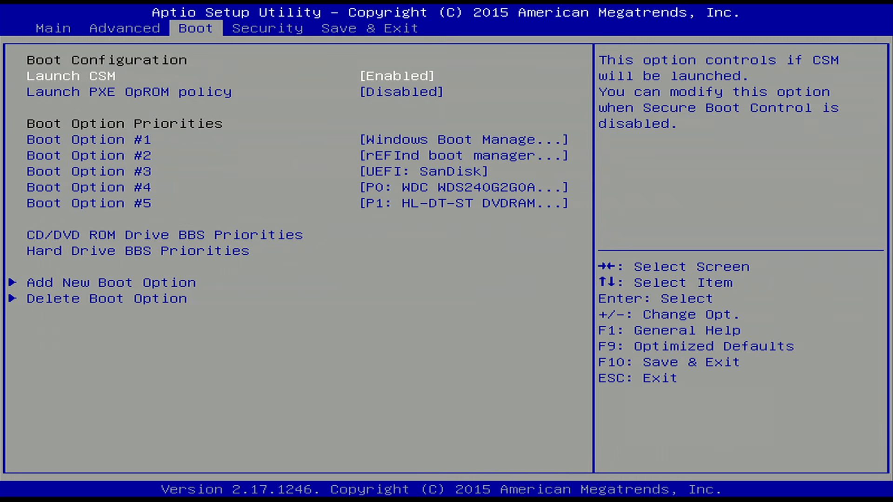
Step: Set Boot Option #1 to UEFI: SanDisk, then save the BIOS configuration and exit
key("Down")
key("Down")
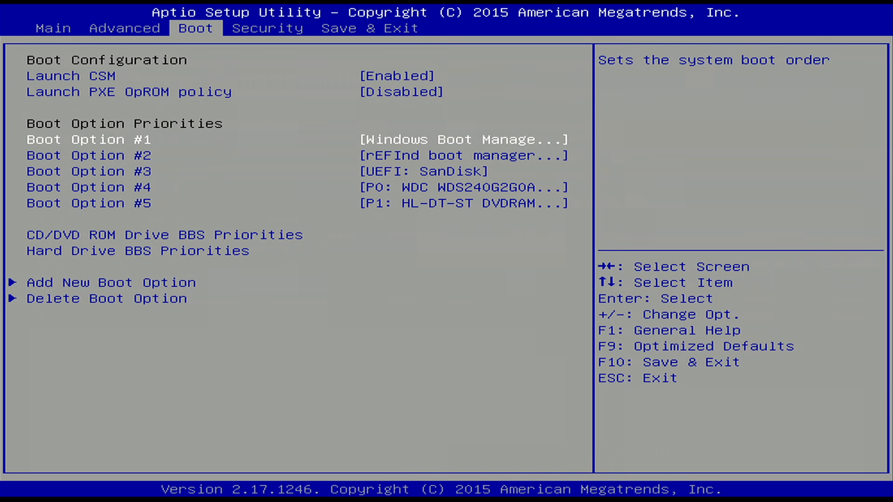
key("Return")
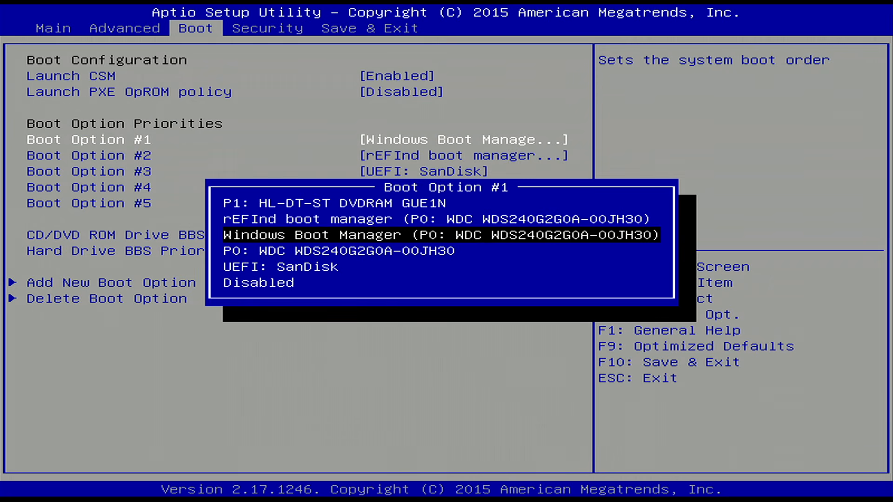
key("Down")
key("Down")
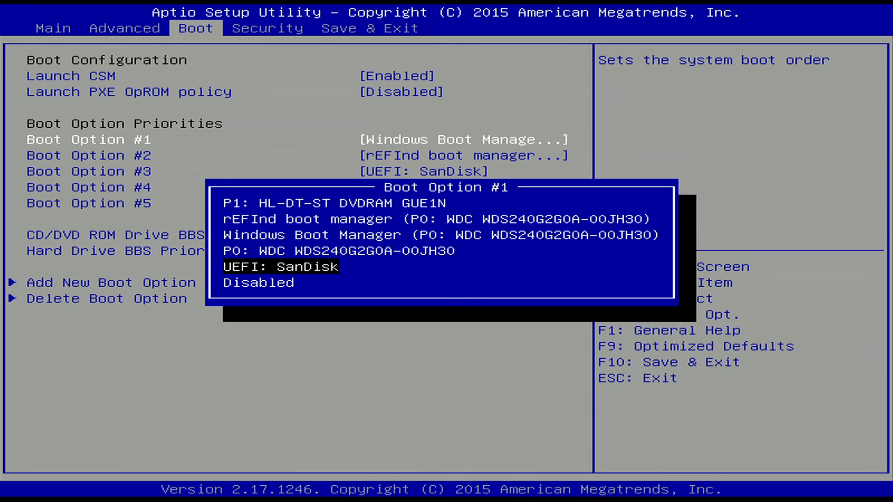
key("Return")
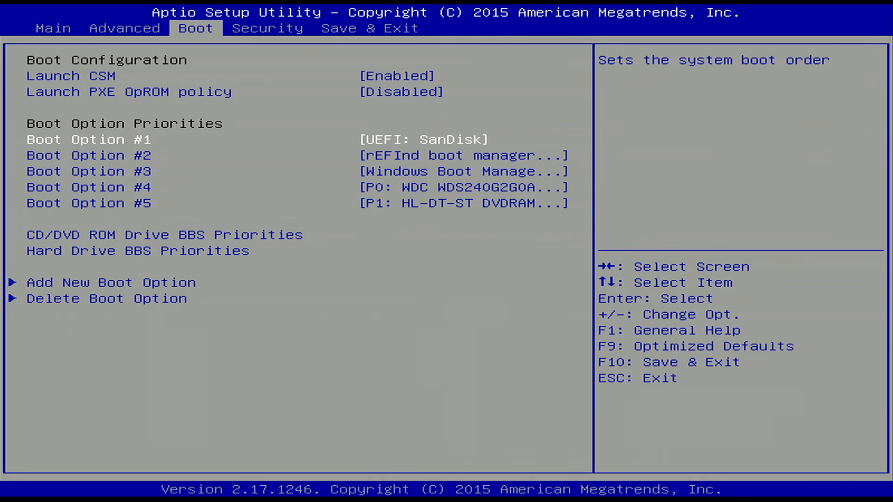
key("F10")
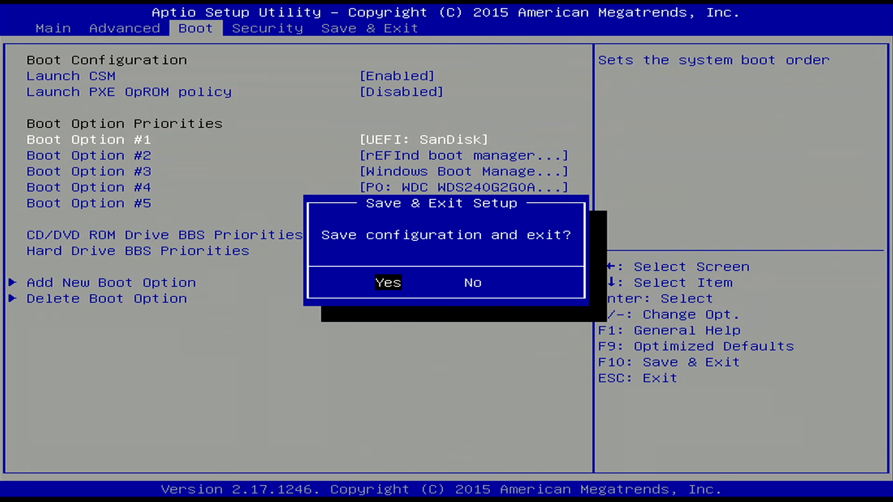
key("Return")
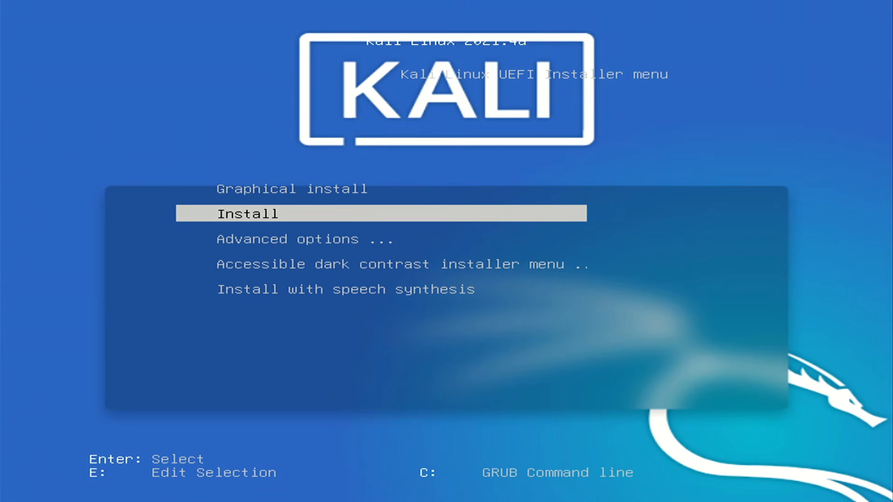
Step: Start the Kali graphical install and accept English as the installation language
key("Up")
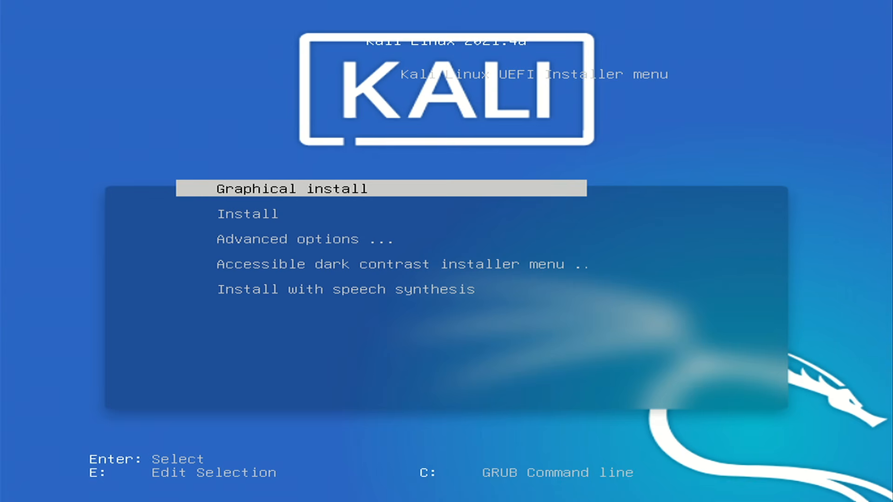
key("Return")
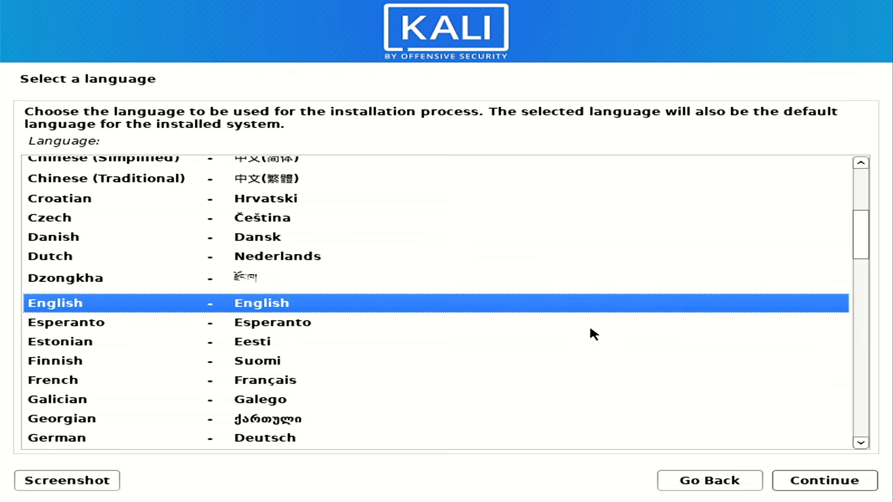
left_click(869, 483)
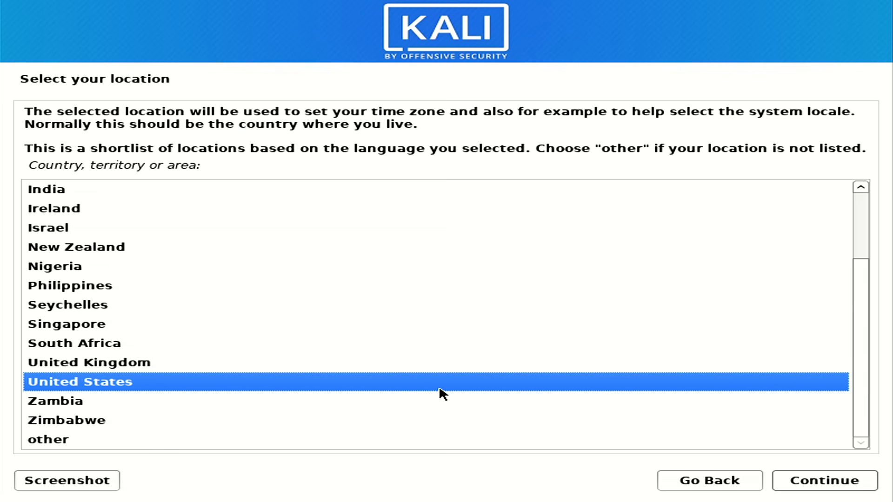
Step: Set the location to Indonesia, found under other and the Asia region
key("Down")
key("Down")
key("Down")
key("Return")
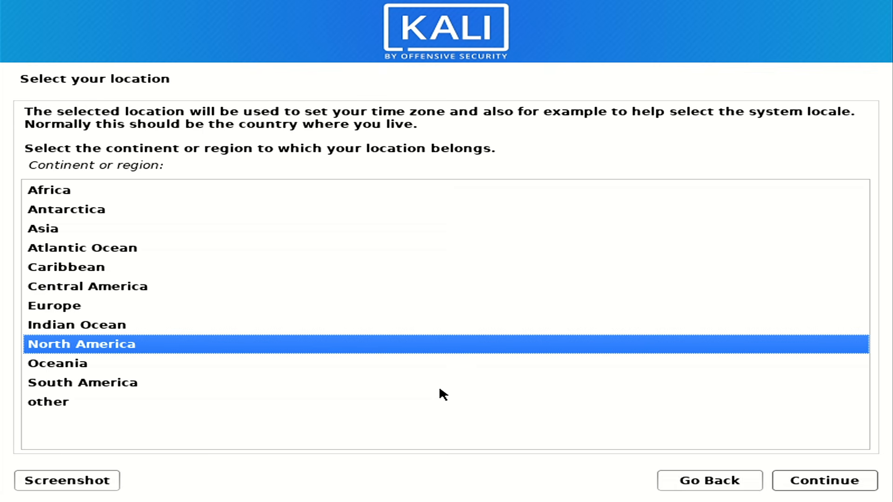
key("Up")
key("Up")
key("Up")
key("Up")
key("Up")
key("Up")
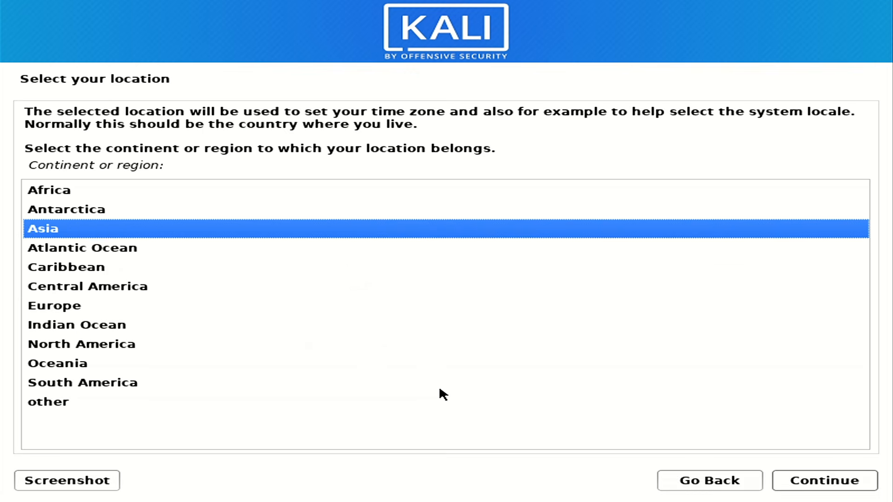
key("Return")
key("Down")
key("Down")
key("Down")
key("Down")
key("Down")
key("Down")
key("Down")
key("Down")
key("Down")
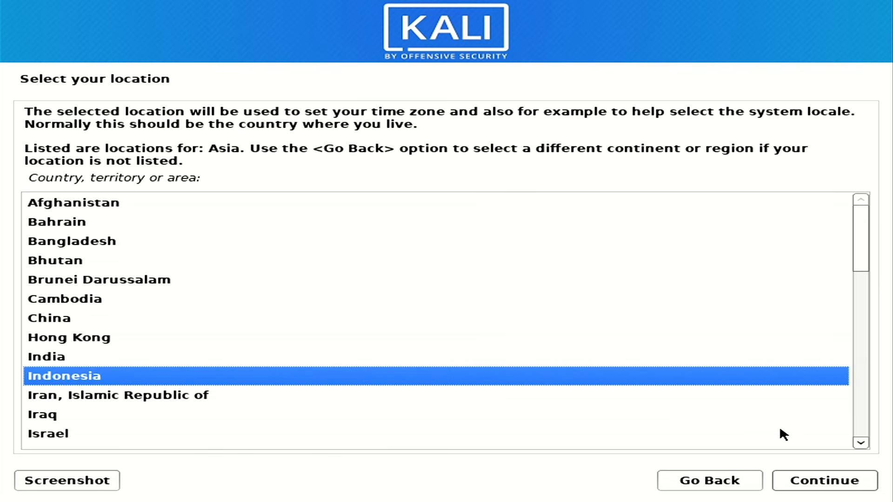
left_click(851, 484)
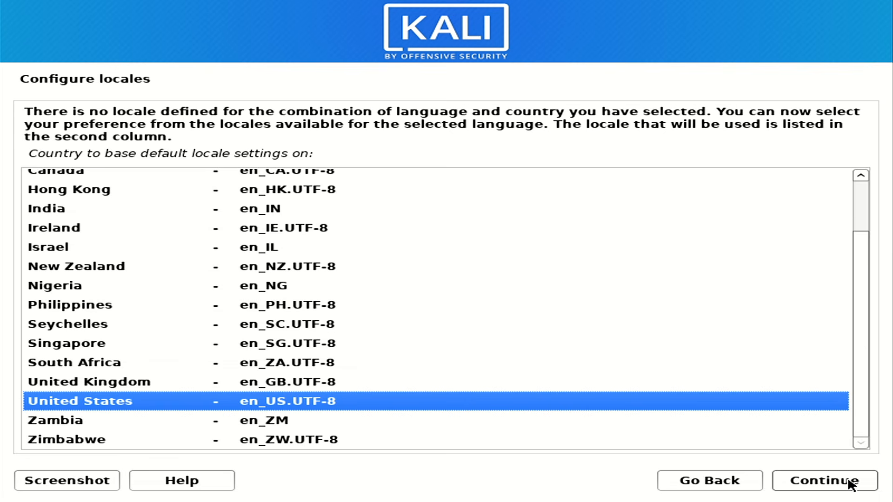
Step: Base the locale on United States (en_US.UTF-8) and use the American English keymap
left_click(821, 486)
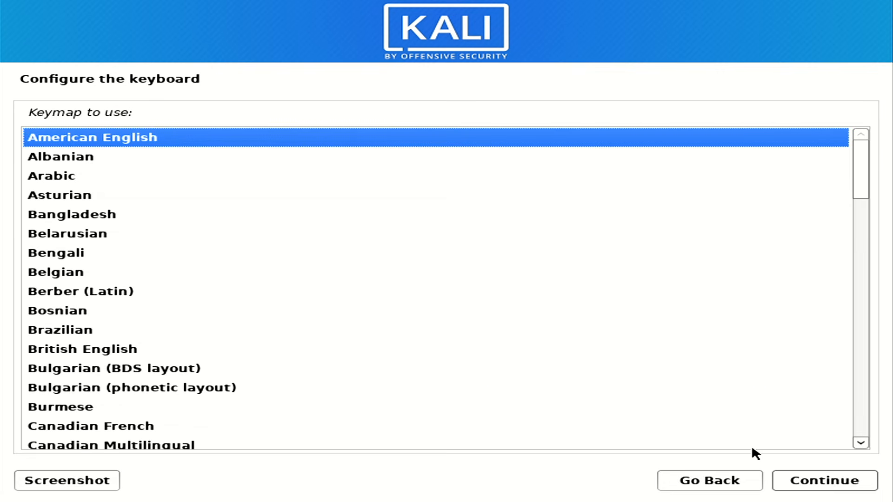
left_click(827, 486)
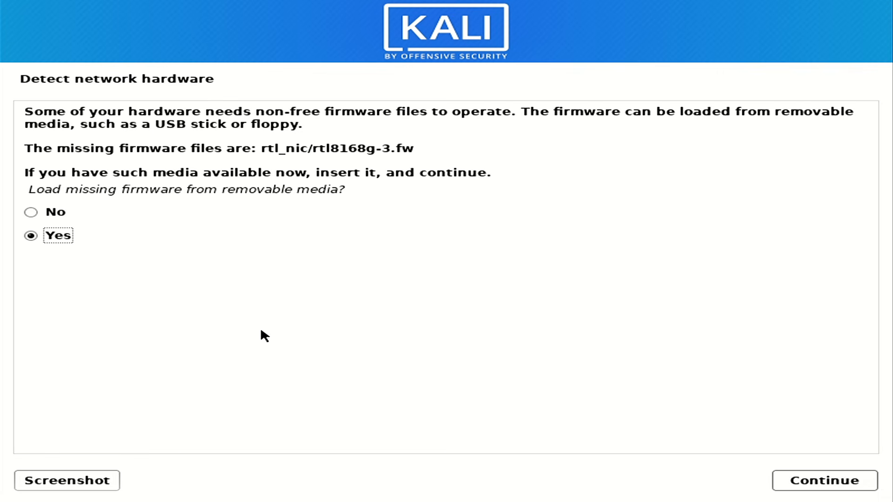
Step: Decline loading missing firmware from removable media and use wlan0 as the primary network interface
left_click(40, 213)
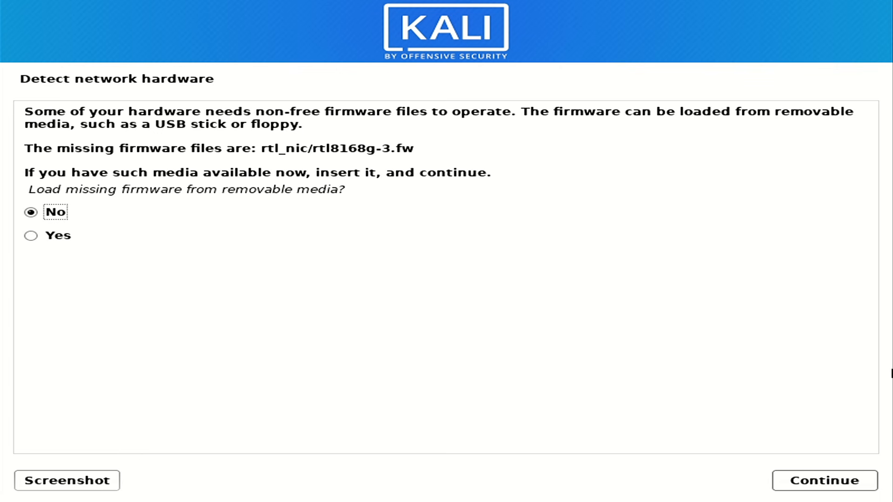
left_click(790, 479)
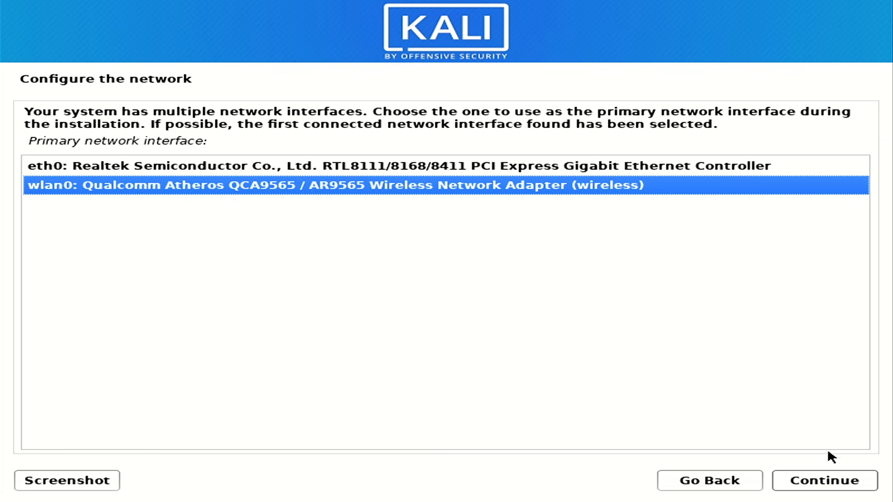
left_click(866, 482)
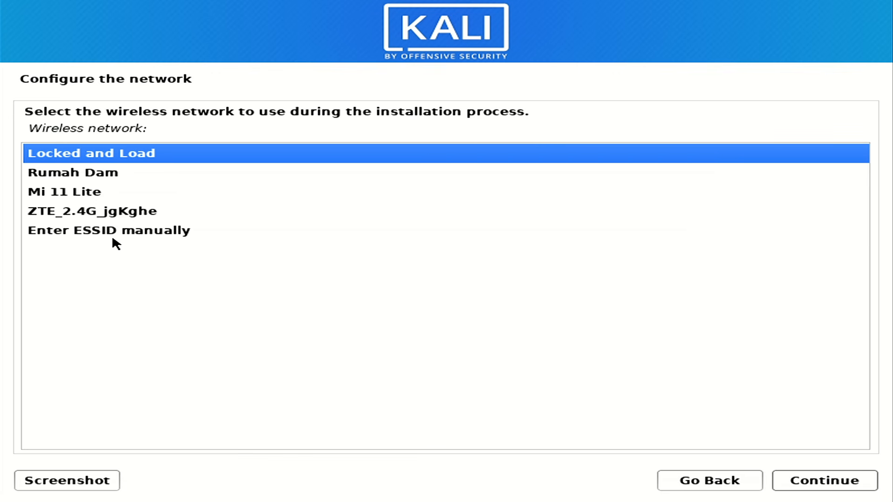
Step: Connect to the Mi 11 Lite wireless network, entering its Wi-Fi passphrase
left_click(65, 197)
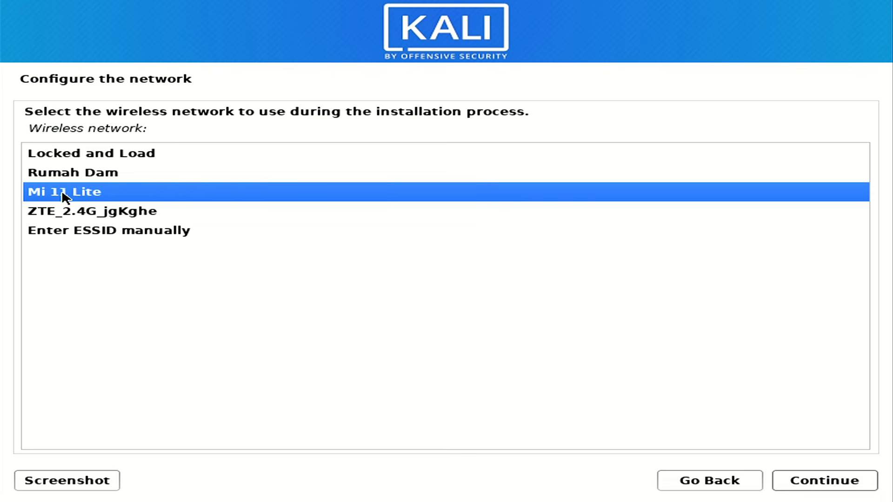
left_click(857, 488)
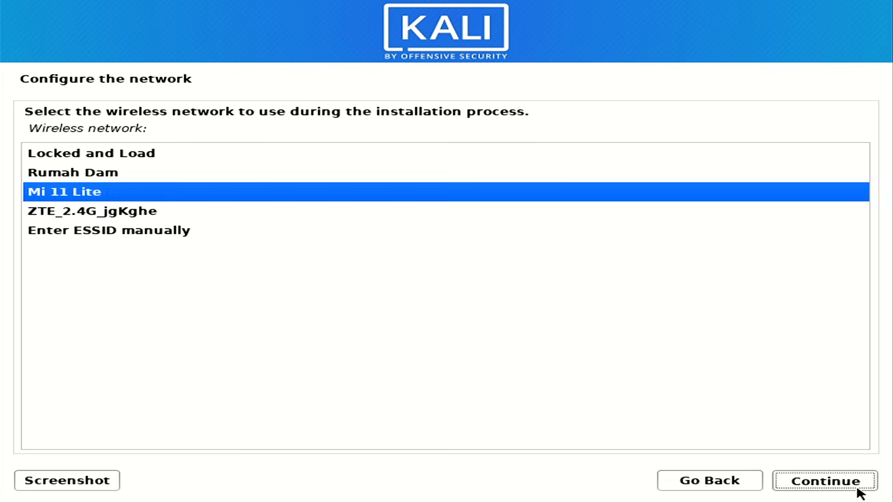
left_click(857, 493)
left_click(857, 492)
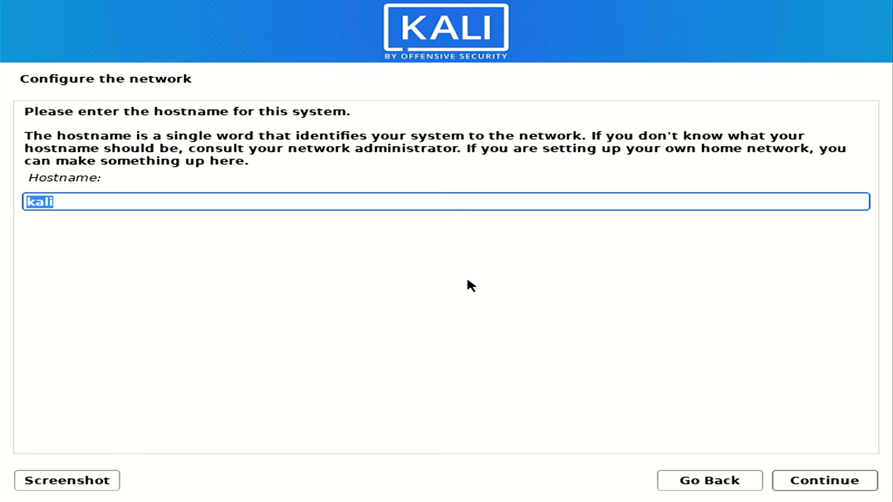
Step: Set the system's hostname to Dighofid and continue to the domain name
type("Dighofid")
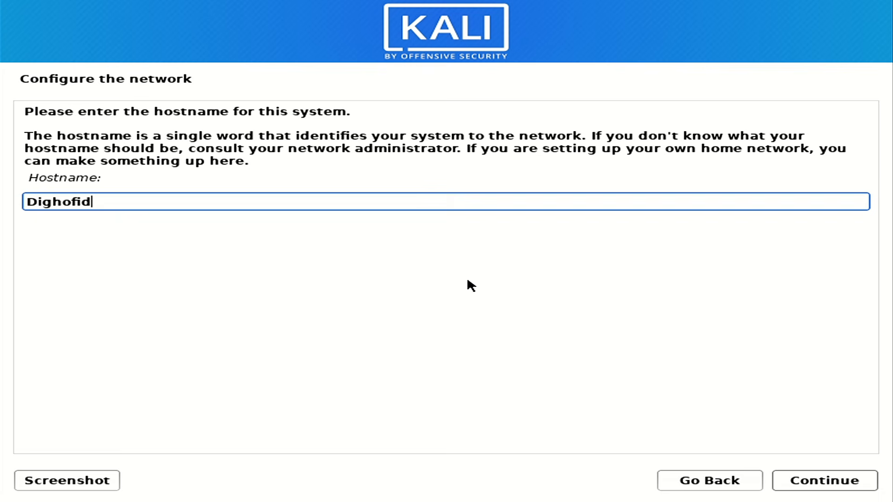
left_click(860, 489)
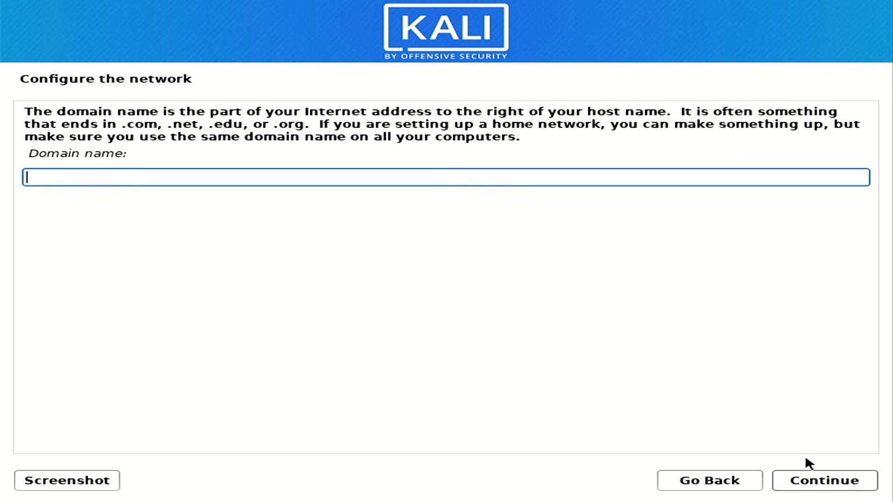
Step: Leave the domain name blank and enter dighof.id as the new user's full name
left_click(846, 488)
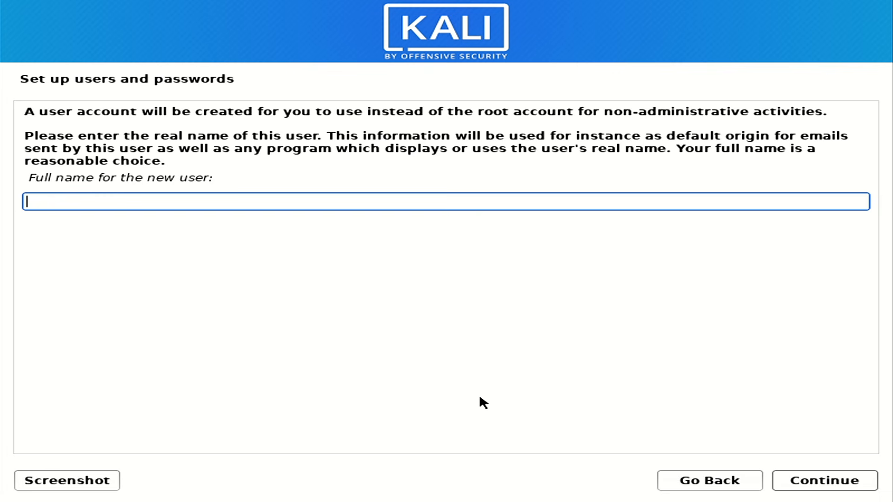
type("dighof.id")
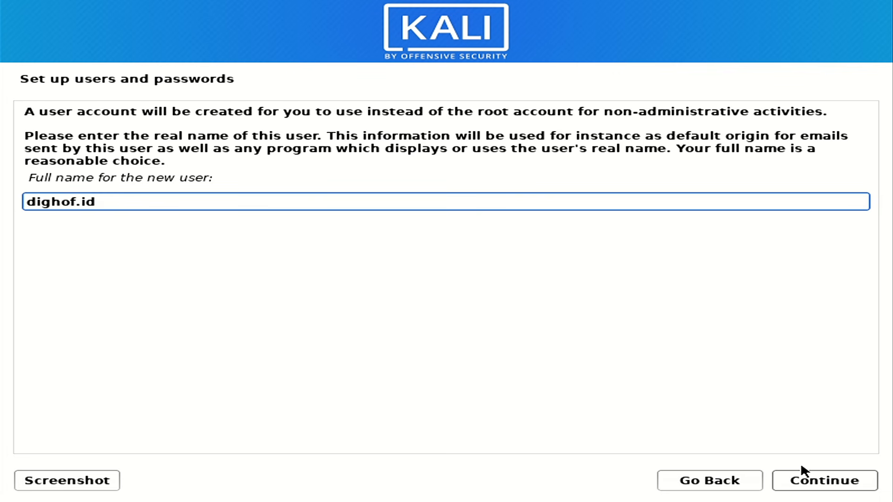
left_click(823, 482)
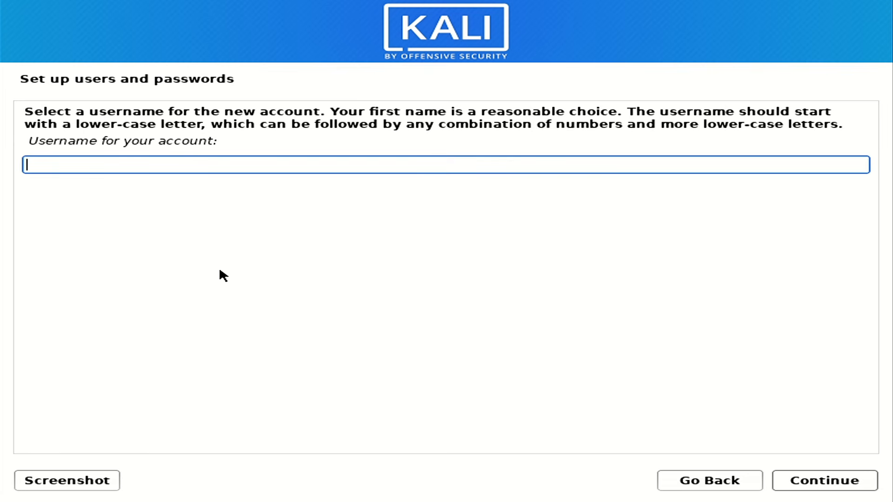
Step: Set the account's username to dighofid, then enter and verify the new user's password
type("dighofid")
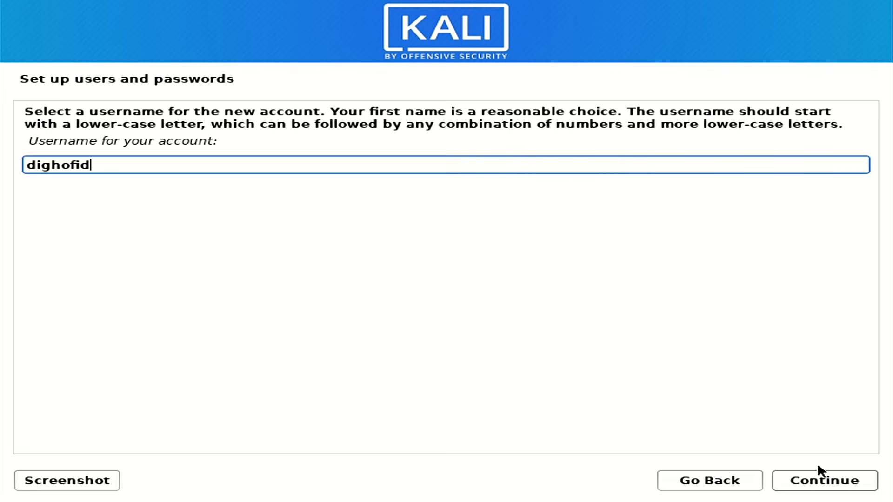
left_click(830, 478)
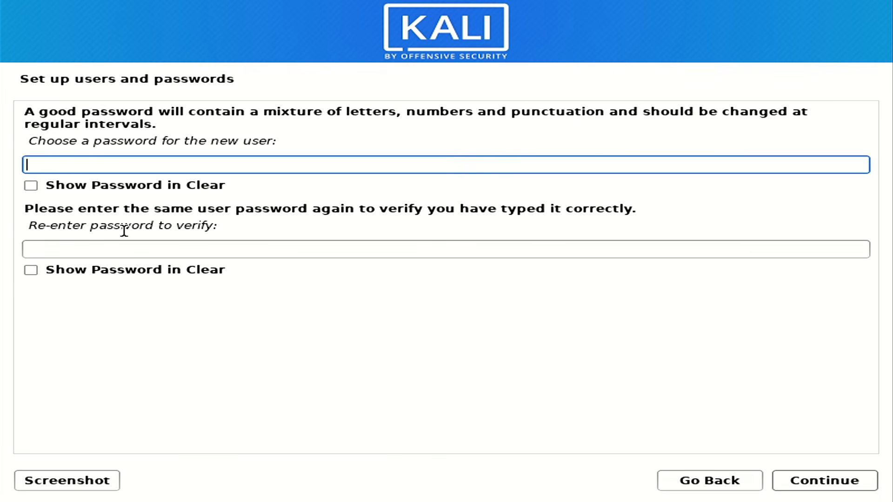
type("•••")
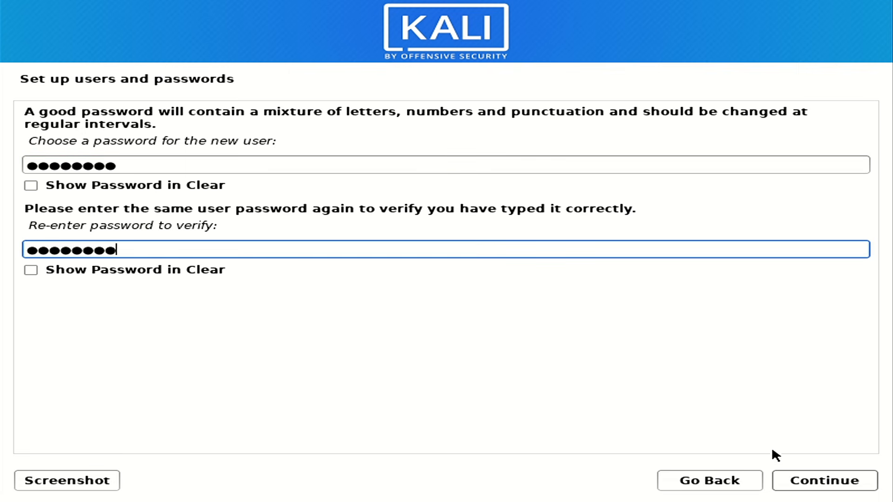
left_click(831, 485)
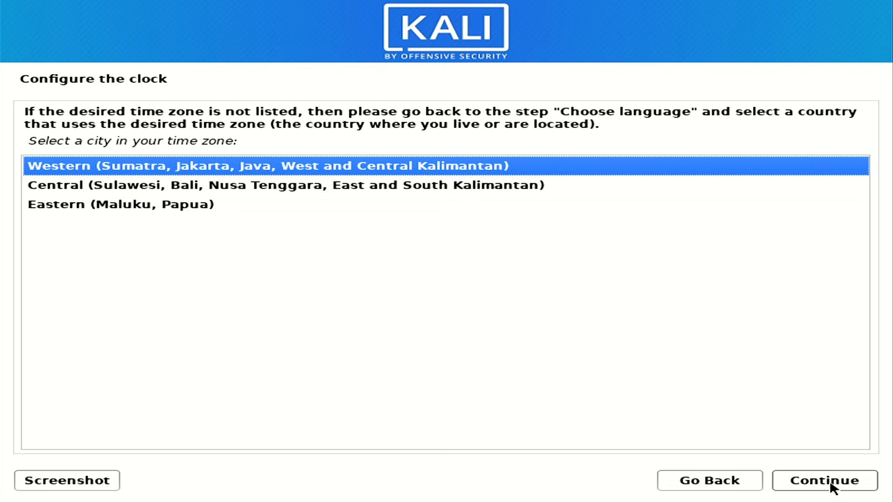
Step: Set the clock to the Western time zone (Sumatra, Jakarta, Java, West and Central Kalimantan)
key("Down")
key("Up")
key("Down")
key("Up")
key("Down")
key("Down")
key("Up")
key("Up")
left_click(831, 485)
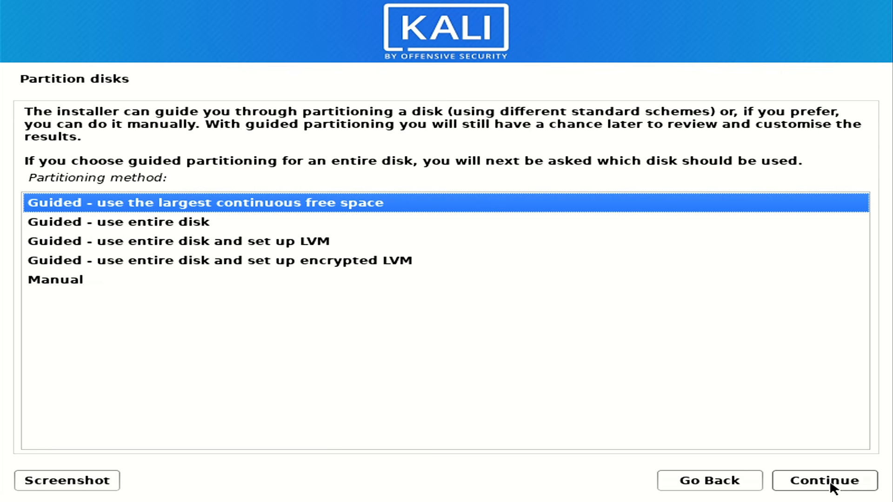
Step: Choose Manual as the disk partitioning method and continue to the partition overview
key("Down")
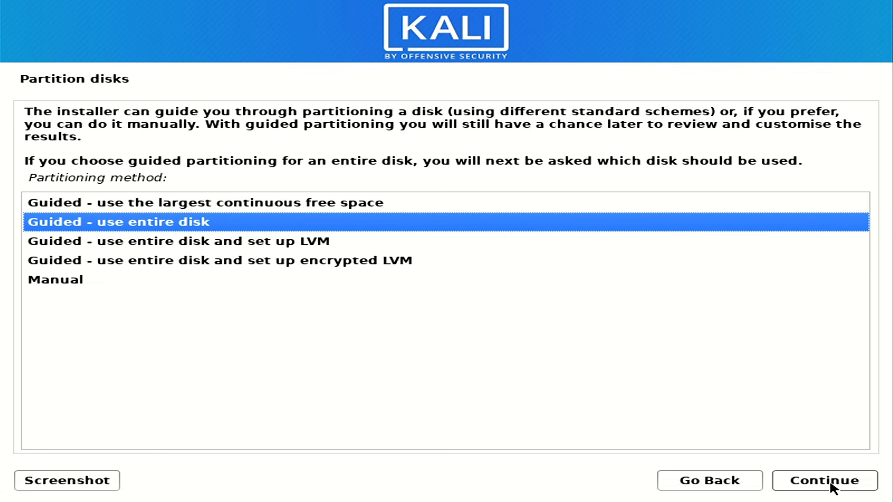
key("Down")
key("Down")
key("Down")
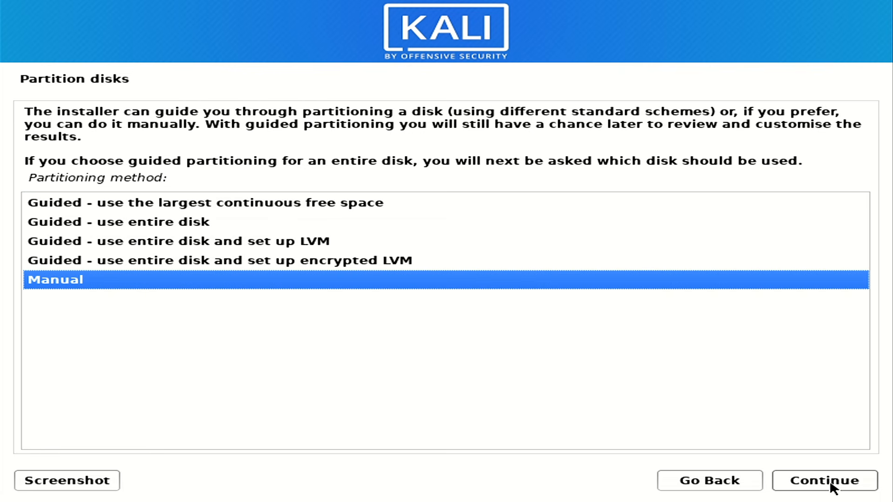
left_click(829, 483)
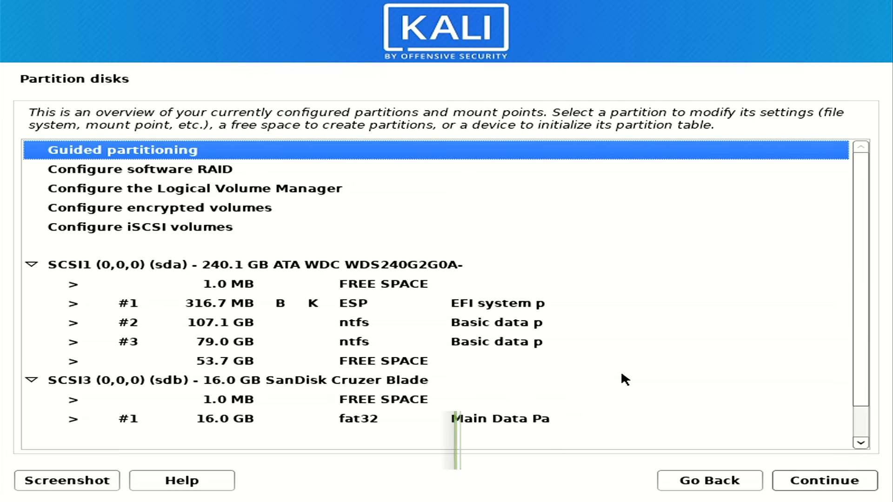
Step: Create a new 20 GB partition at the beginning of the 53.7 GB free space on sda
key("Down")
key("Down")
key("Down")
key("Down")
key("Down")
key("Down")
key("Down")
key("Down")
key("Down")
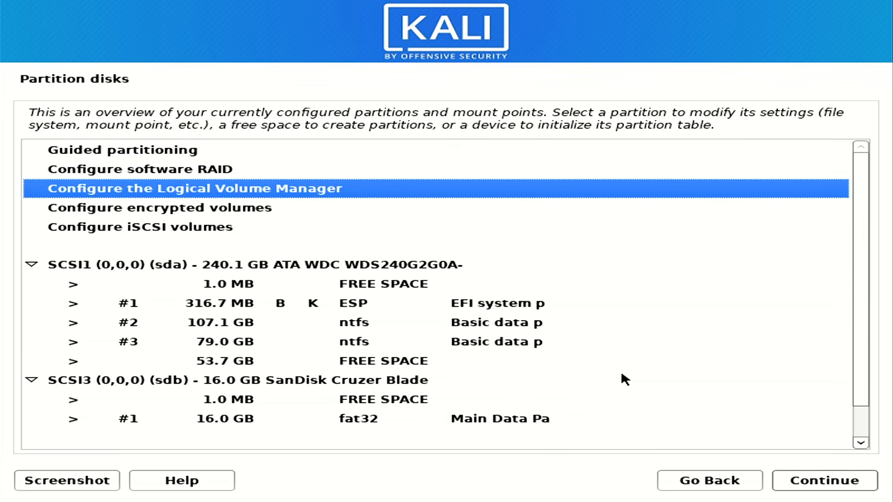
key("Down")
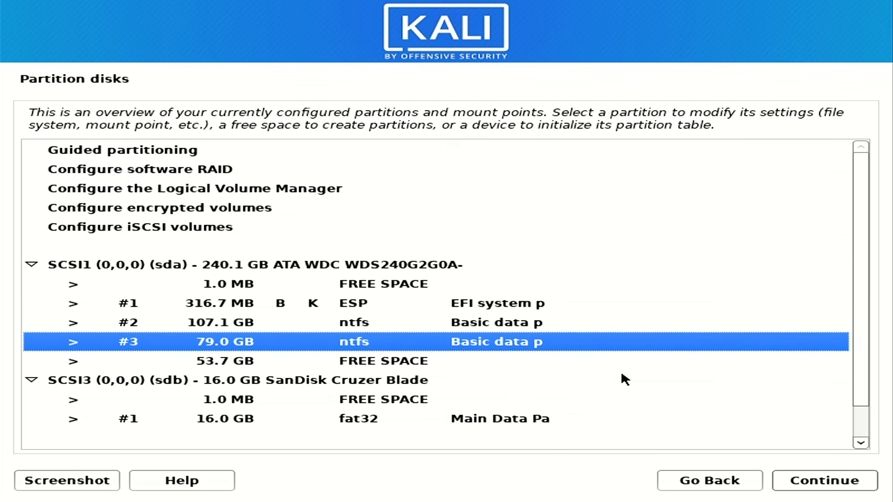
key("Down")
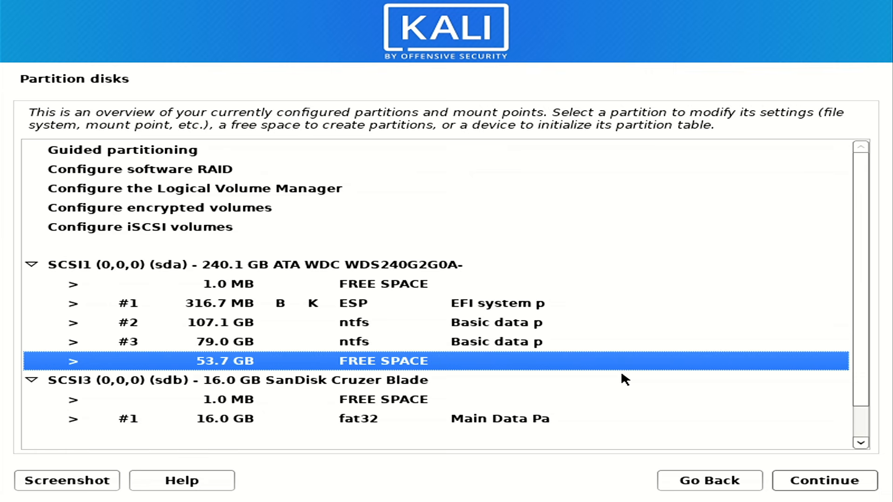
key("Return")
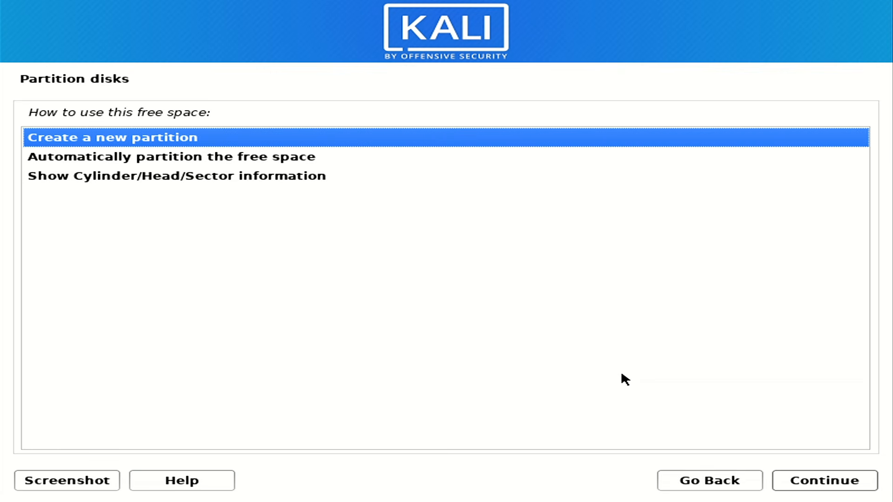
key("Return")
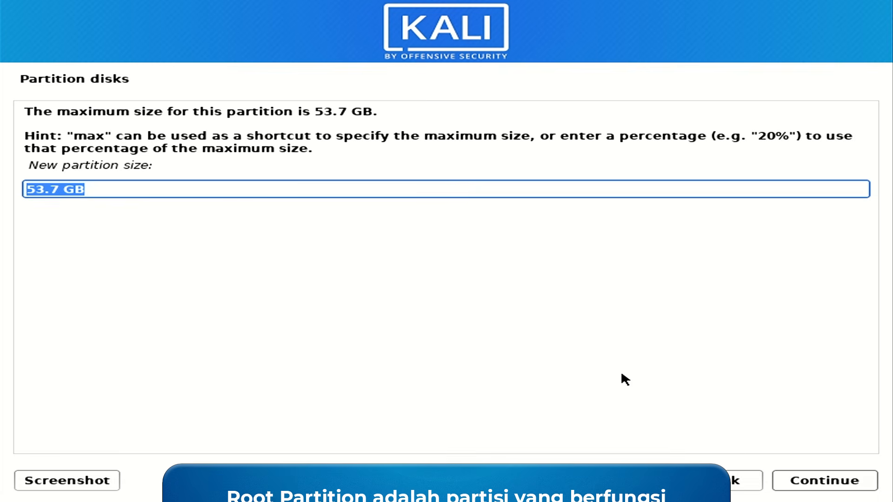
key("BackSpace")
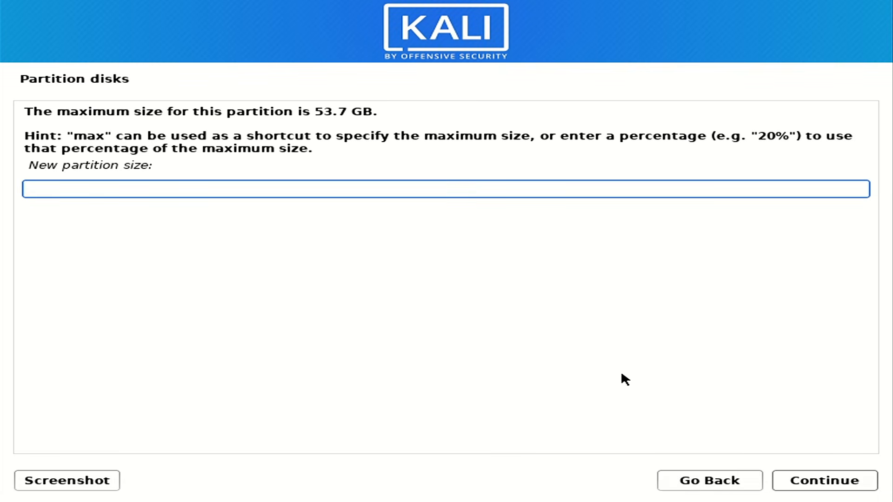
type("20 GB")
left_click(851, 481)
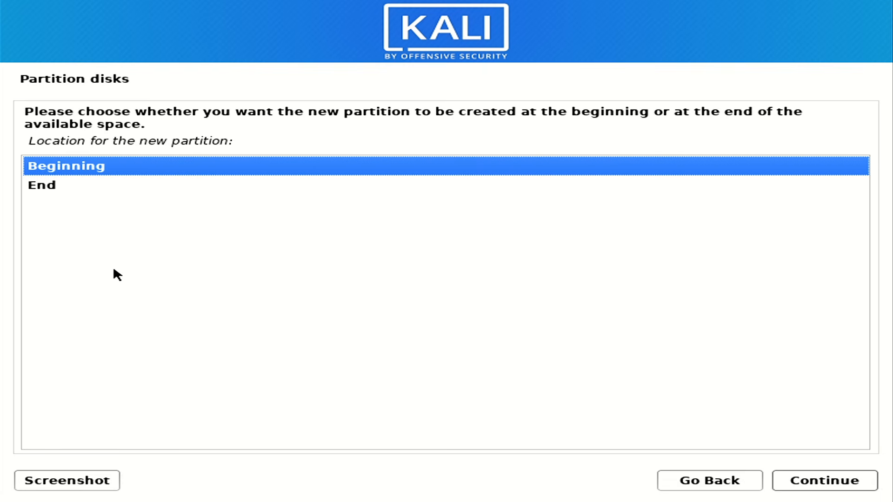
left_click(807, 483)
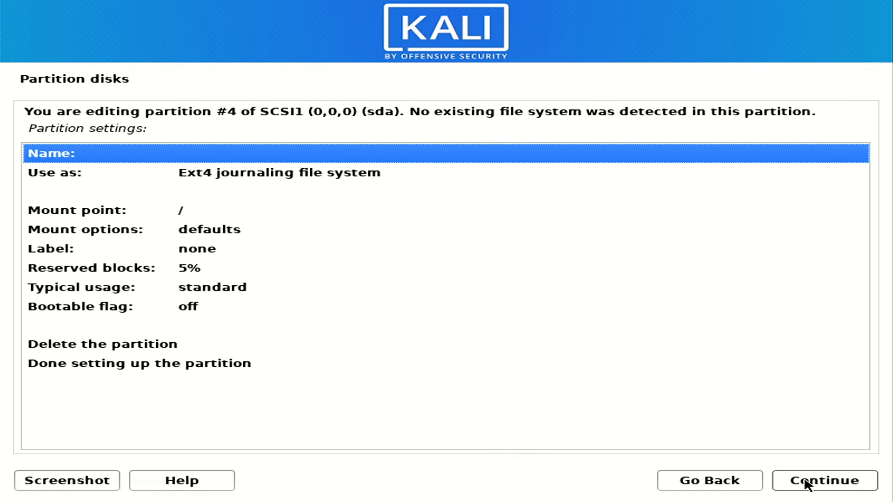
Step: Set the 20 GB partition's mount point to / - the root file system and finish setting it up
key("Down")
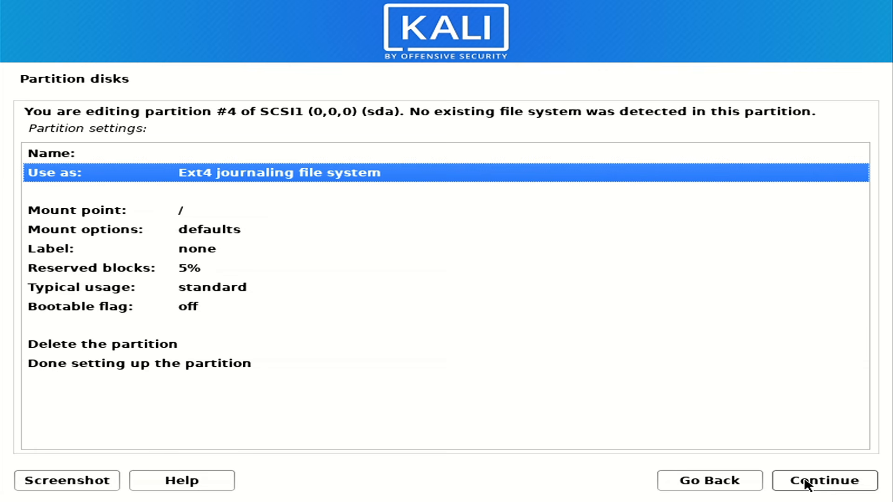
key("Down")
key("Down")
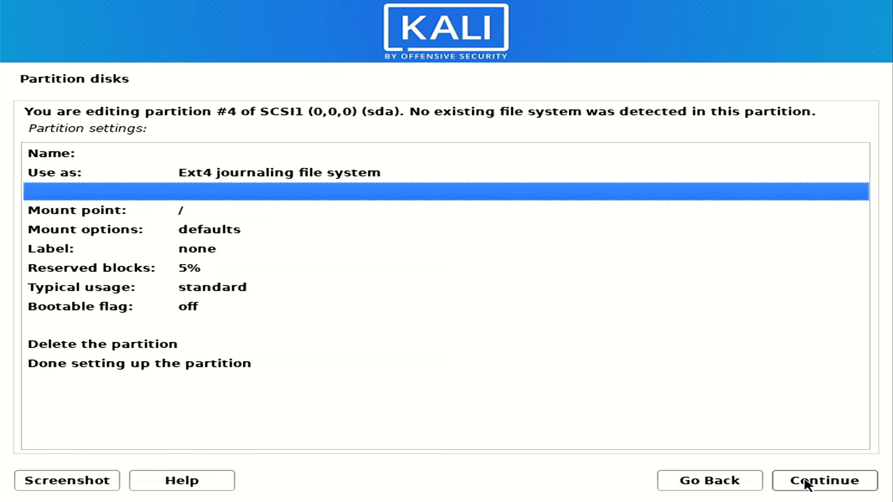
left_click(807, 484)
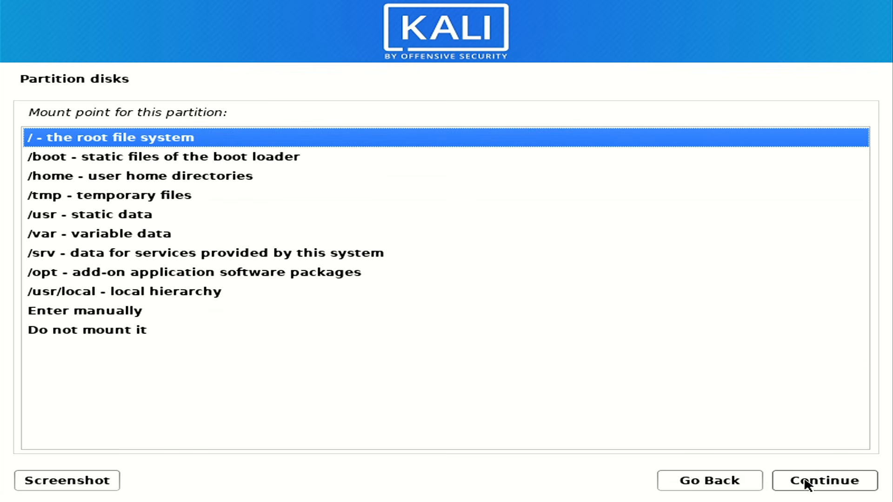
left_click(805, 481)
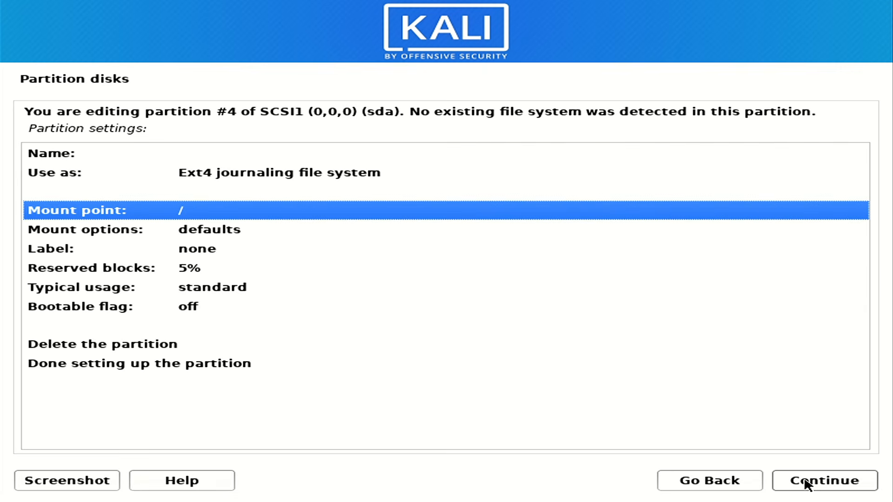
key("Down")
key("Down")
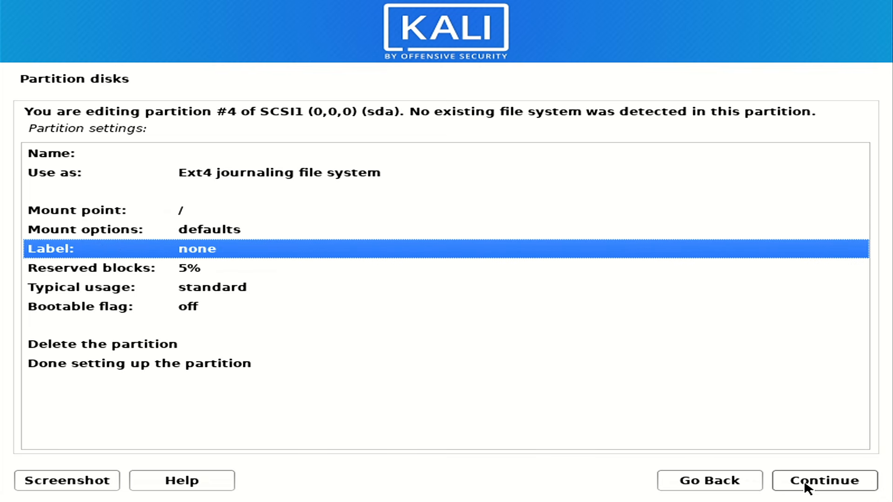
key("Down")
key("Down")
key("Down")
key("Down")
key("Down")
key("Down")
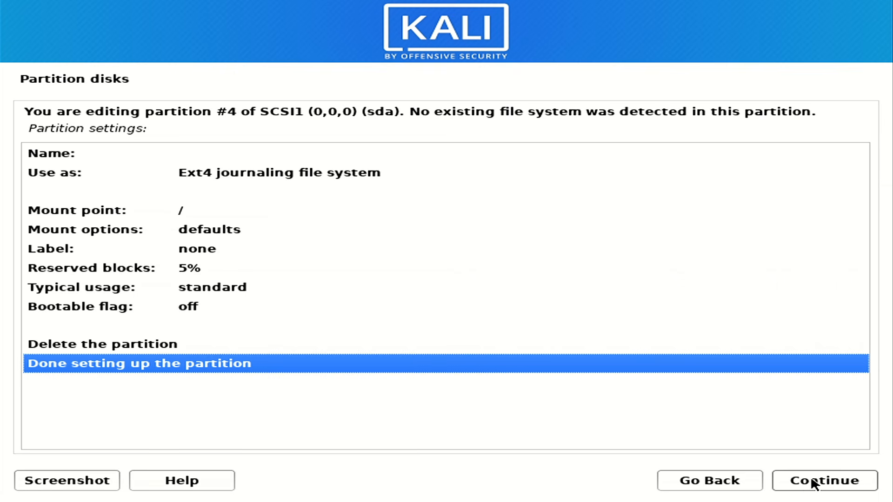
left_click(813, 483)
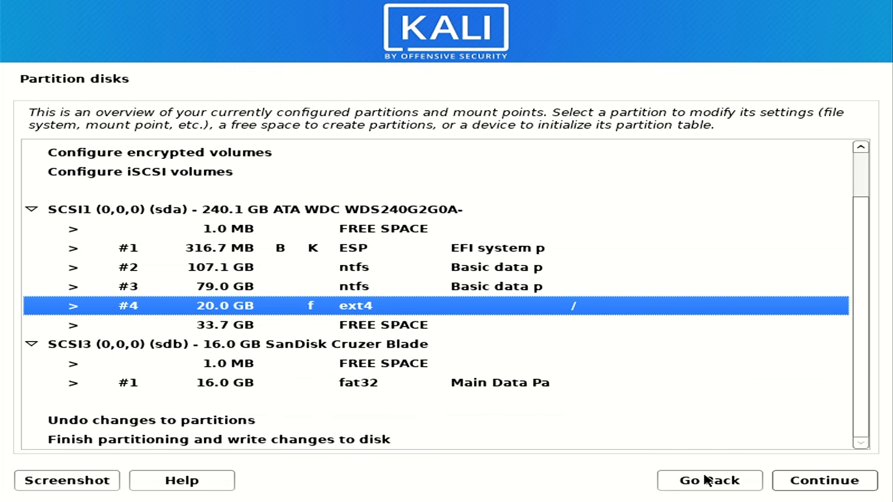
Step: Create a new 8 GB partition at the beginning of the 33.7 GB free space on sda
key("Down")
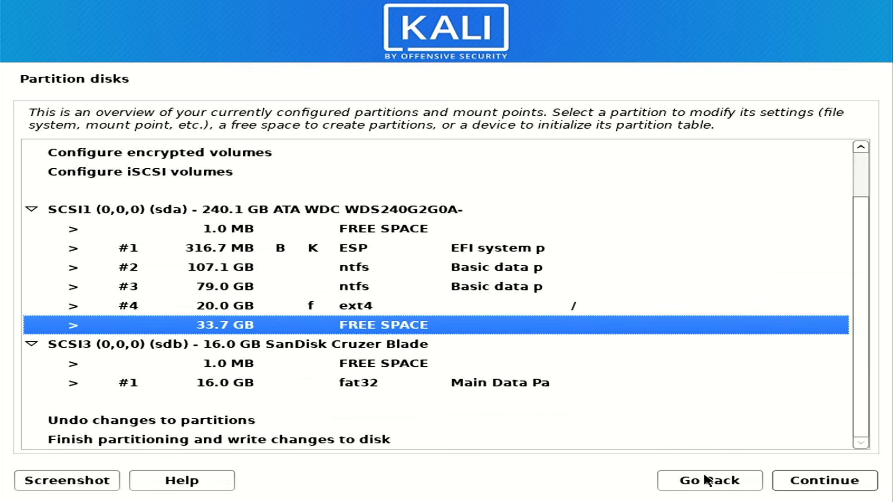
key("Return")
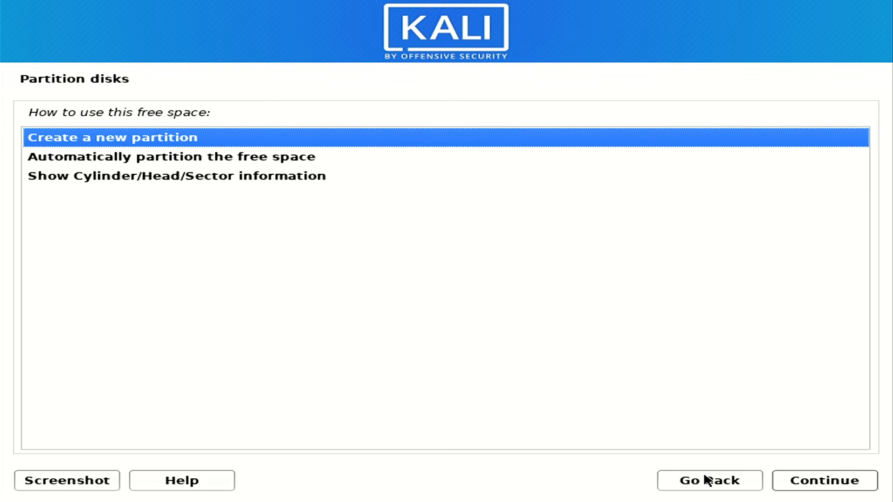
key("Return")
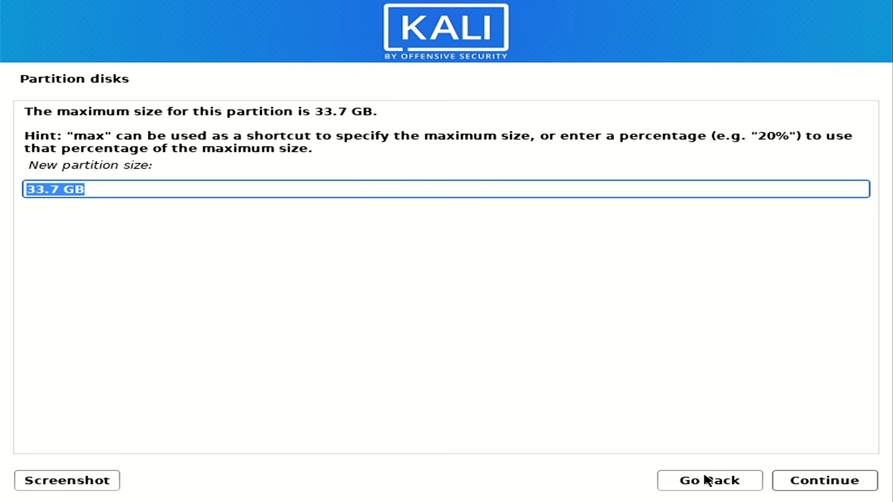
type("8 GB")
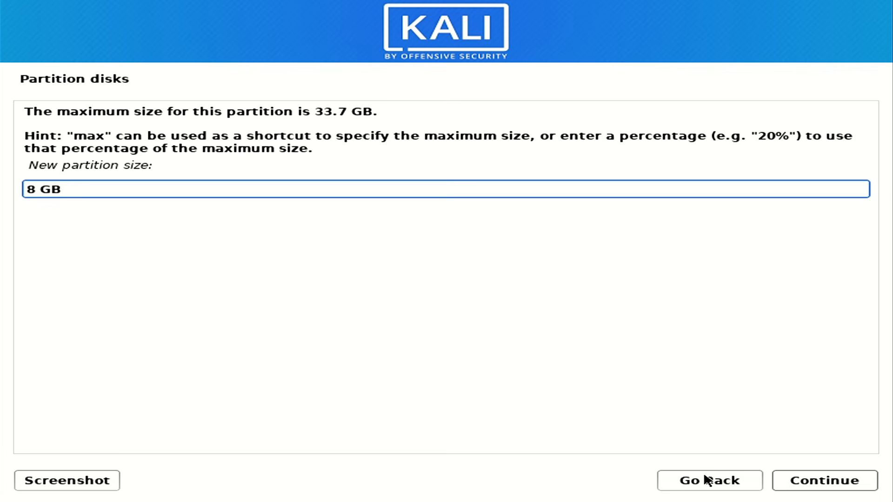
key("Return")
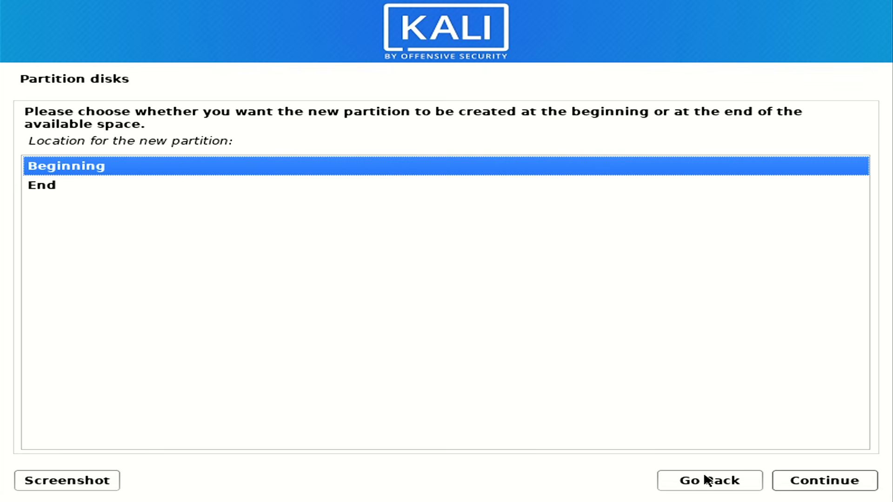
key("Return")
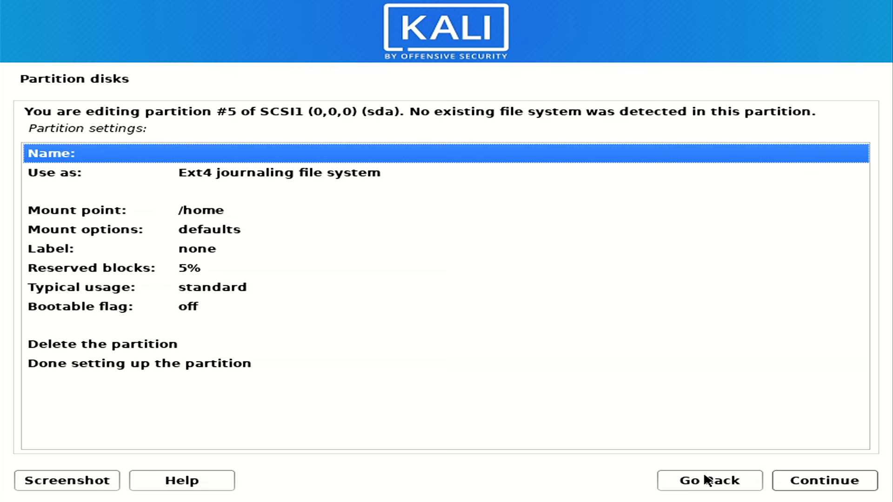
Step: Set the 8 GB partition to be used as swap area and finish setting it up
key("Down")
key("Return")
key("Down")
key("Down")
key("Down")
key("Down")
key("Down")
key("Down")
key("Down")
key("Down")
key("Return")
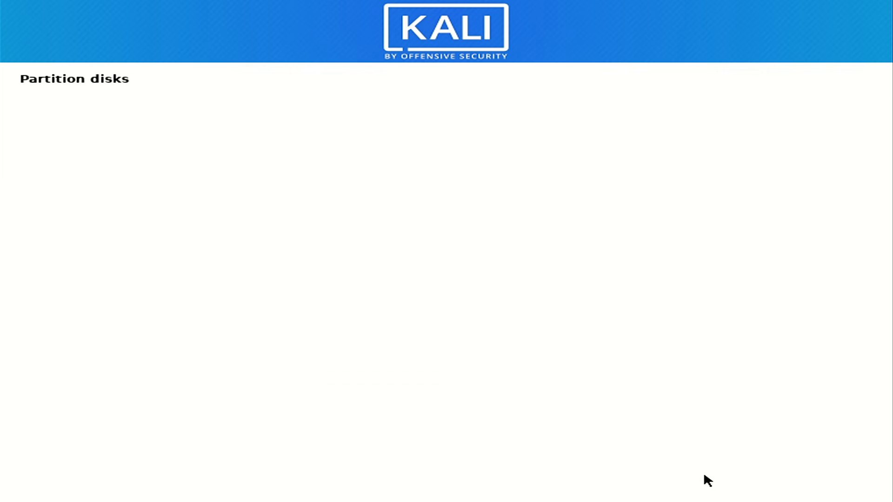
key("Down")
key("Down")
key("Down")
key("Down")
key("Down")
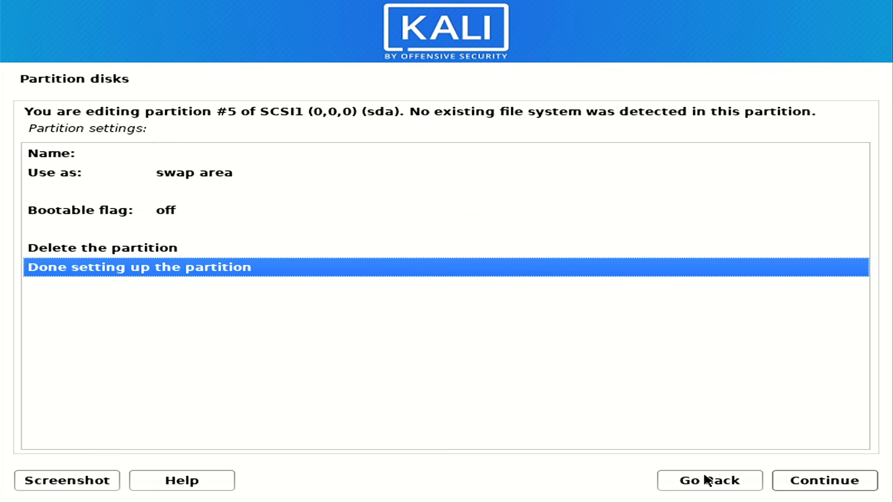
key("Return")
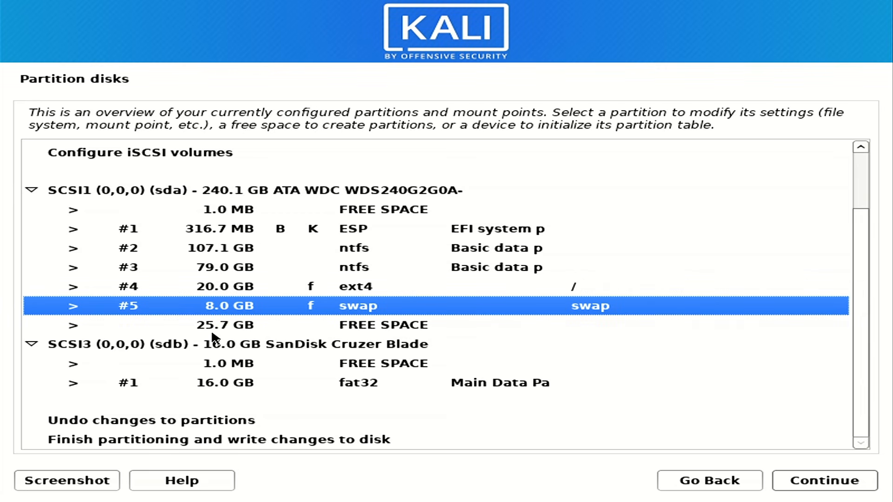
Step: Create a new partition on sda that uses the entire remaining 25.7 GB of free space
left_click(212, 333)
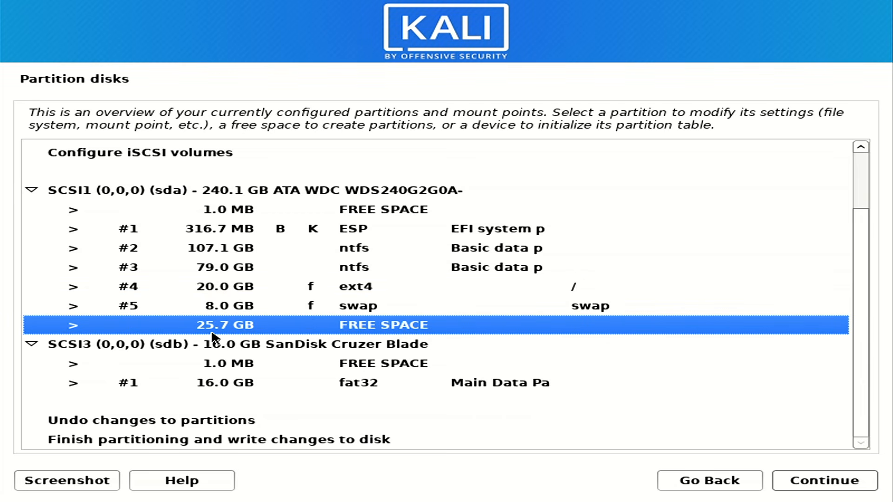
double_click(212, 326)
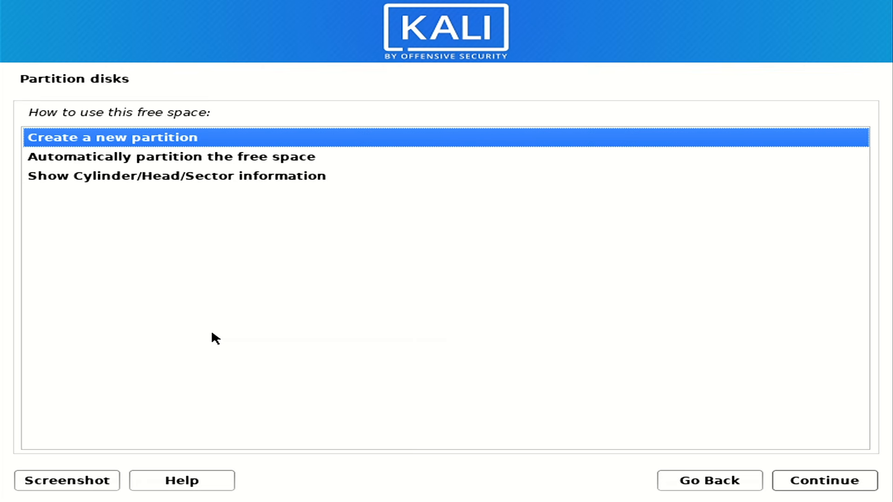
key("Return")
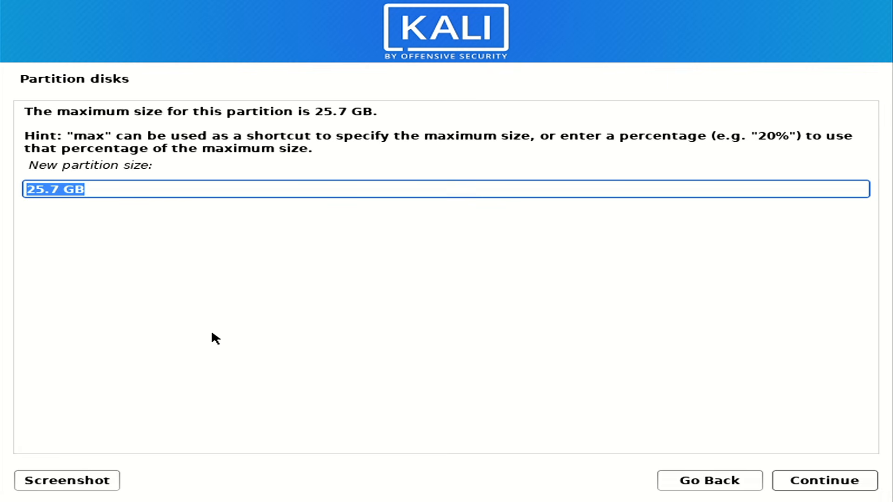
key("Return")
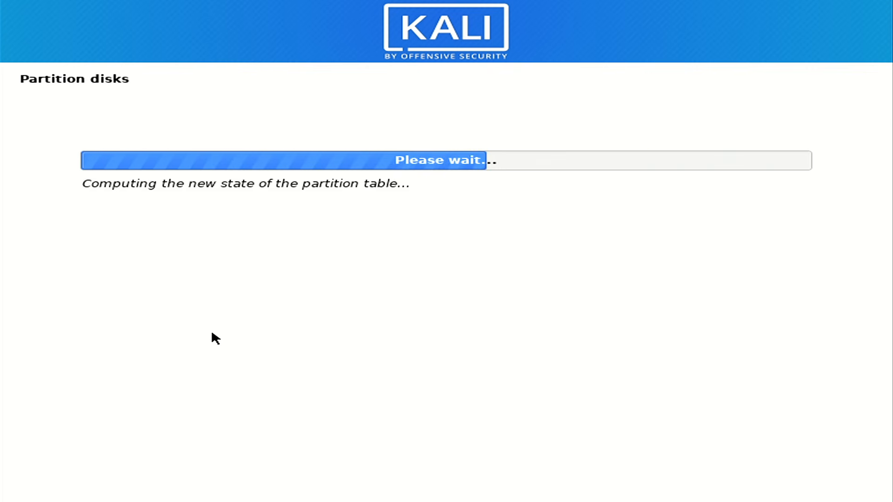
Step: Use /home as the mount point of the 25.7 GB Ext4 partition and finish setting it up
key("Down")
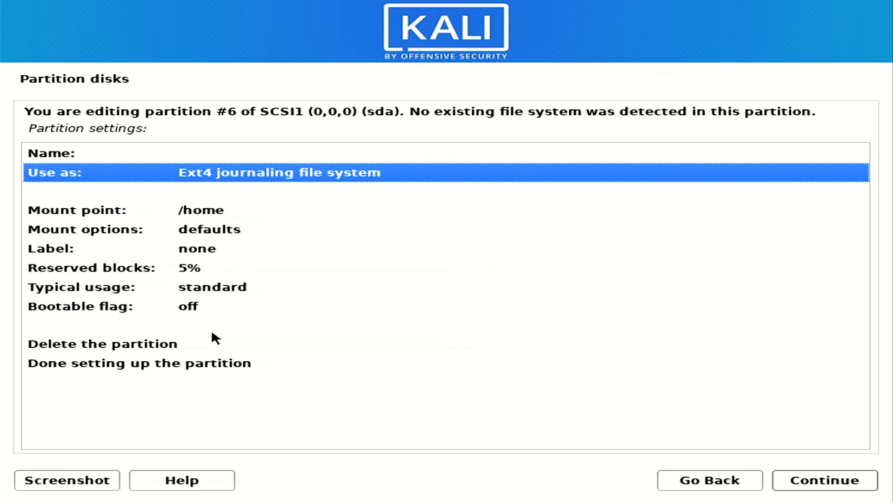
key("Down")
key("Down")
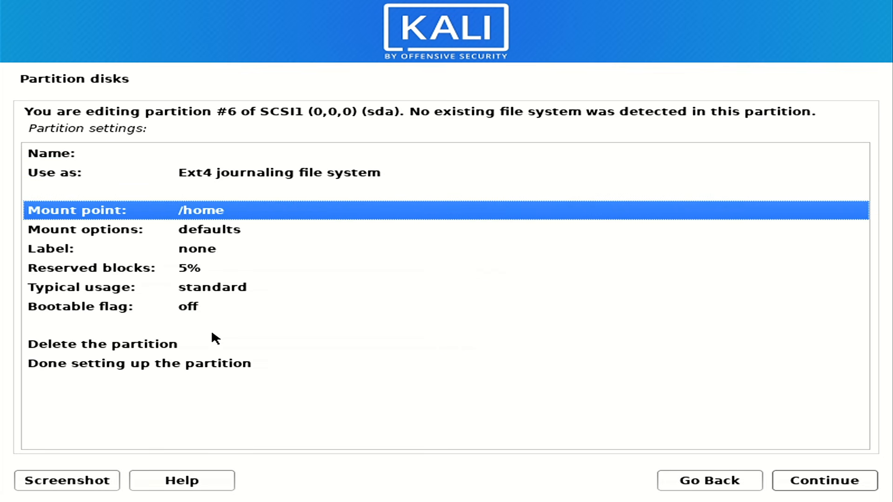
key("Return")
key("Down")
key("Down")
key("Down")
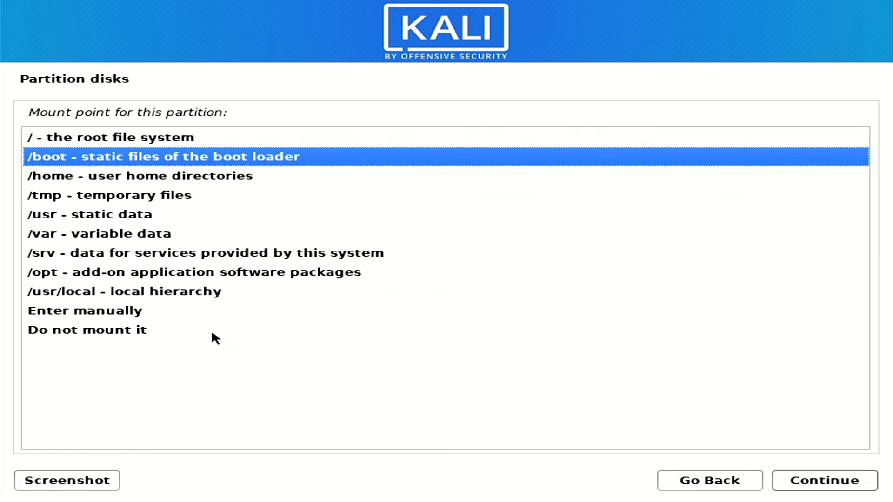
key("Up")
key("Return")
key("Down")
key("Down")
key("Down")
key("Down")
key("Down")
key("Down")
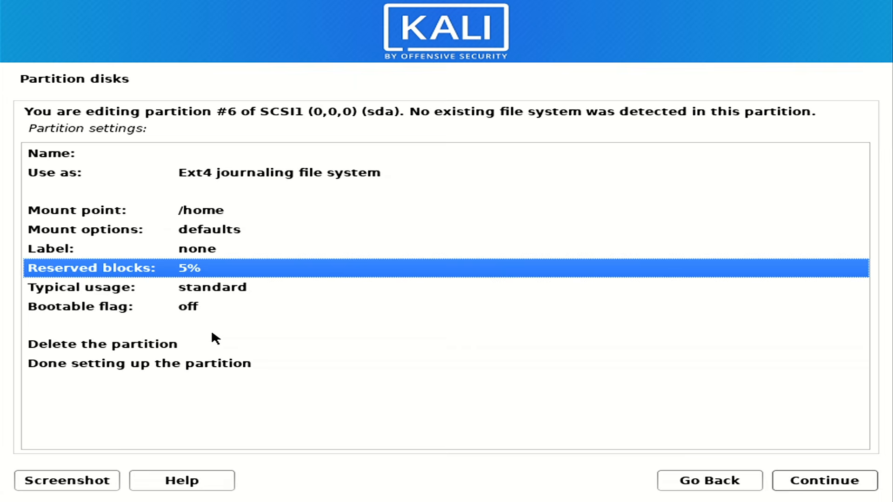
key("Down")
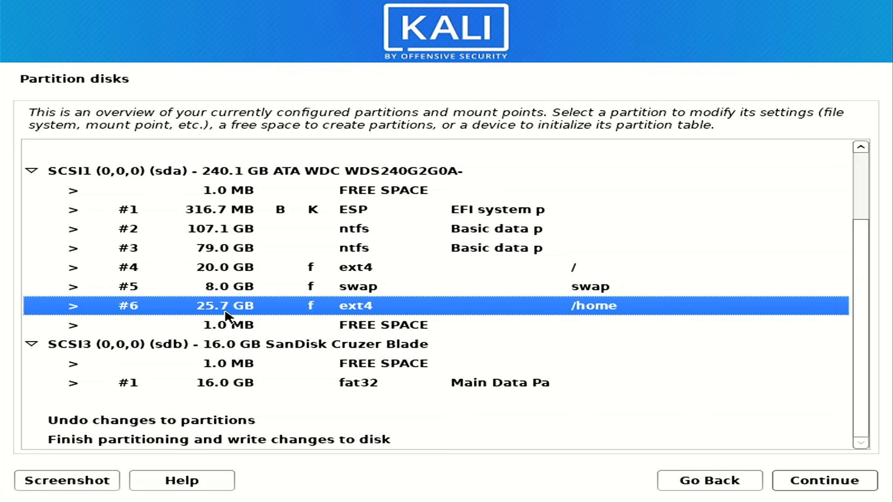
Step: Finish partitioning and confirm with Yes that the changes are written to the disks
key("Up")
key("Up")
key("Down")
key("Down")
key("Down")
key("Down")
key("Down")
key("Down")
key("Down")
key("Down")
key("Down")
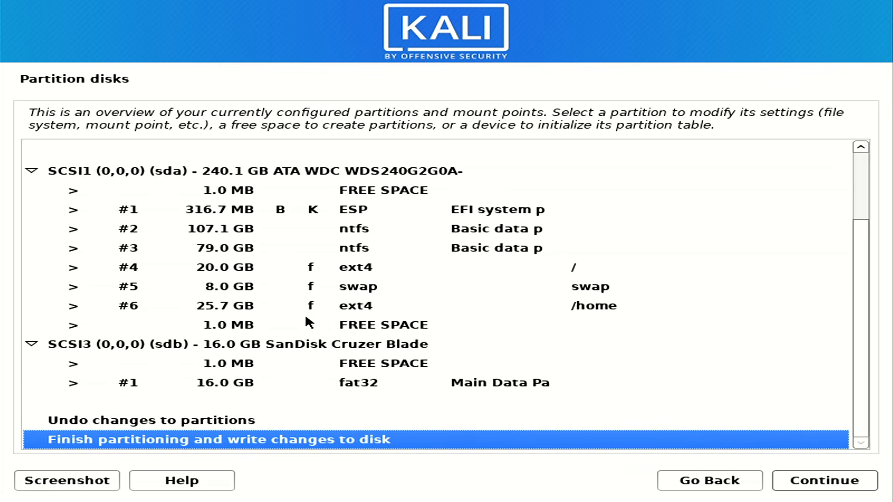
left_click(825, 482)
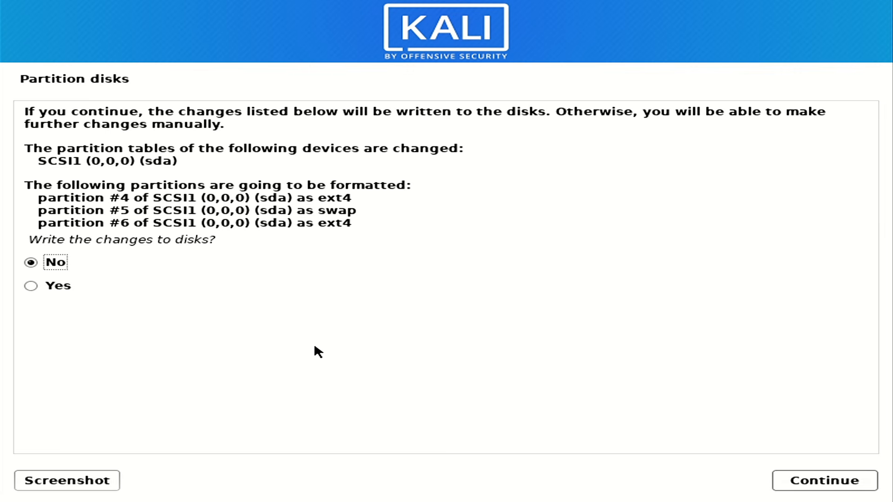
left_click(27, 292)
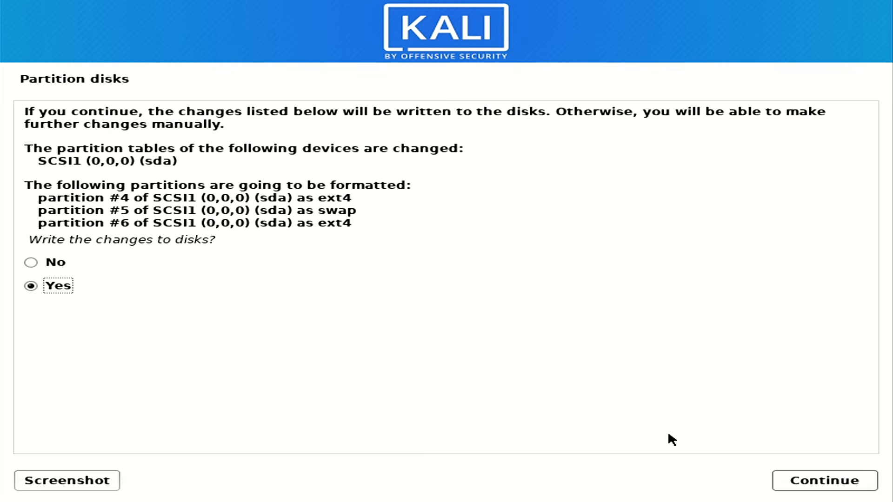
left_click(813, 482)
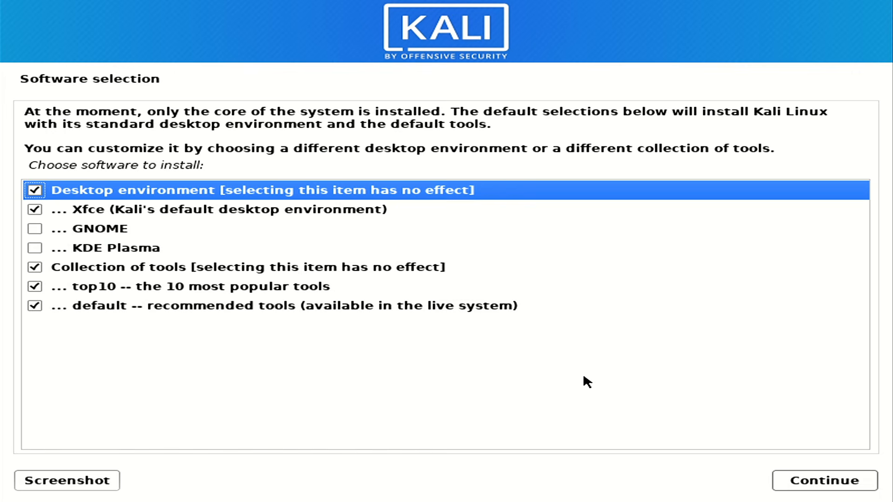
Step: Install the default software selection: the Xfce desktop environment with the top10 and default tool collections
key("Down")
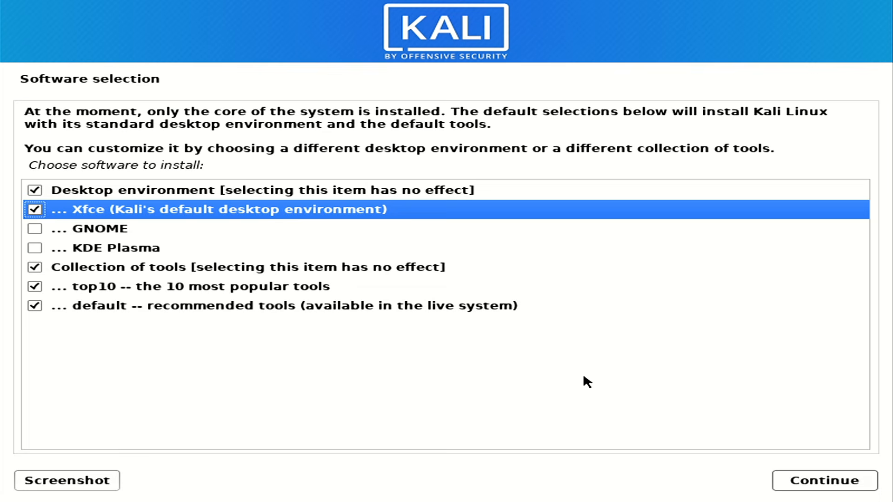
key("Down")
key("Down")
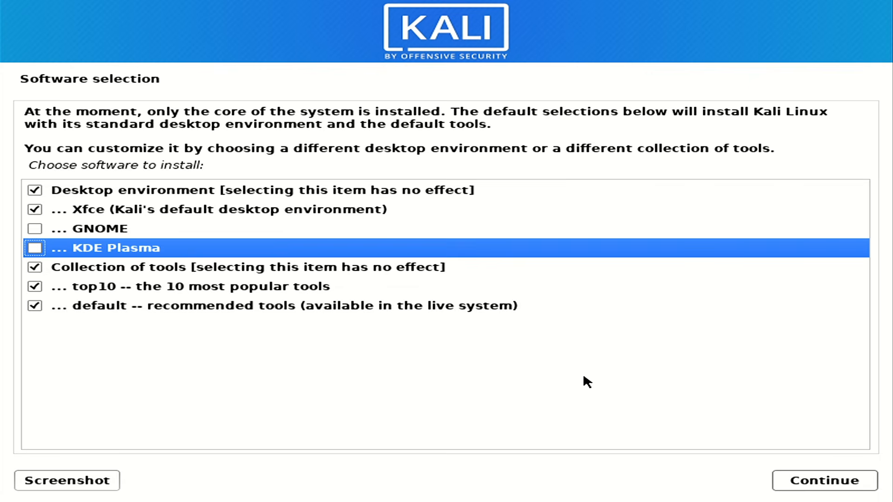
key("Up")
key("Up")
key("Up")
key("Down")
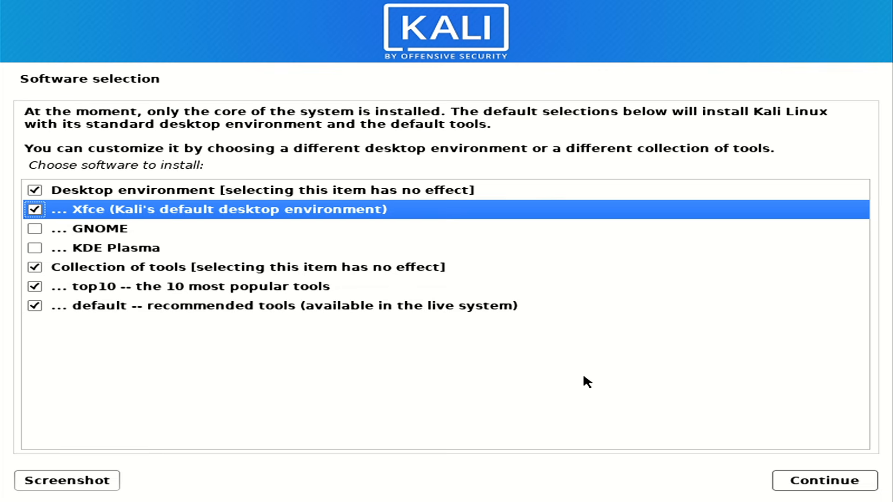
key("Down")
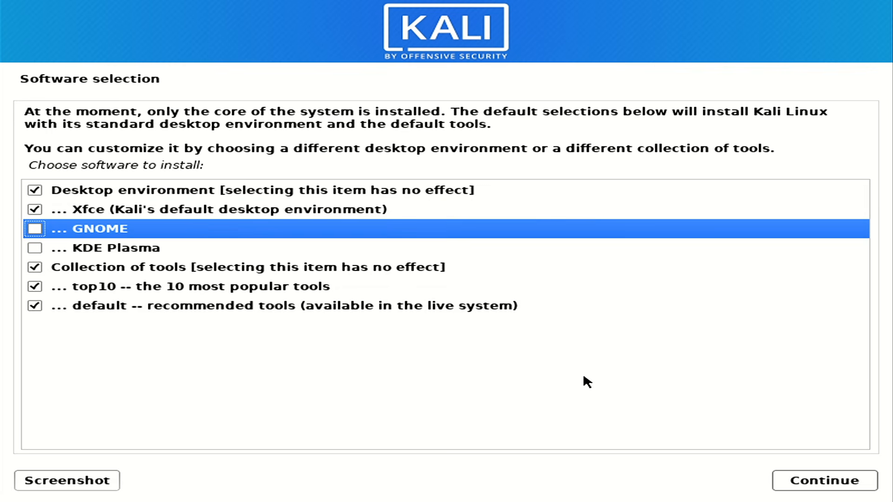
key("Down")
key("Down")
key("Up")
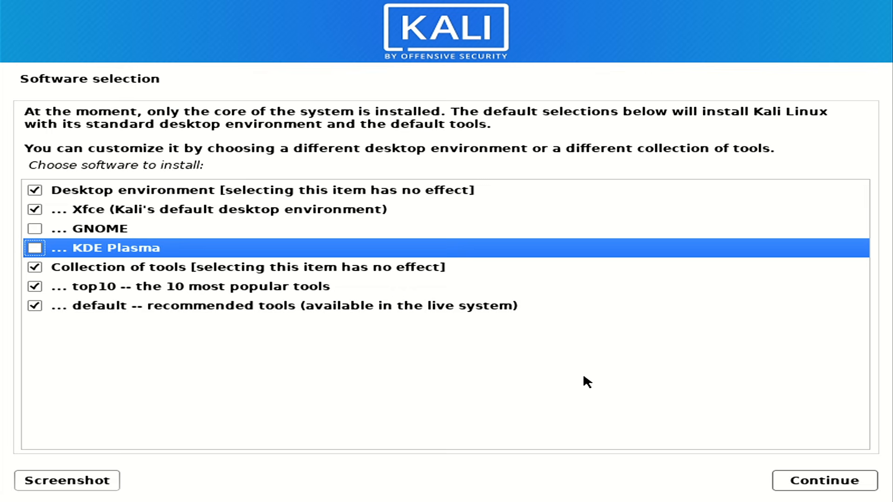
key("Up")
key("Up")
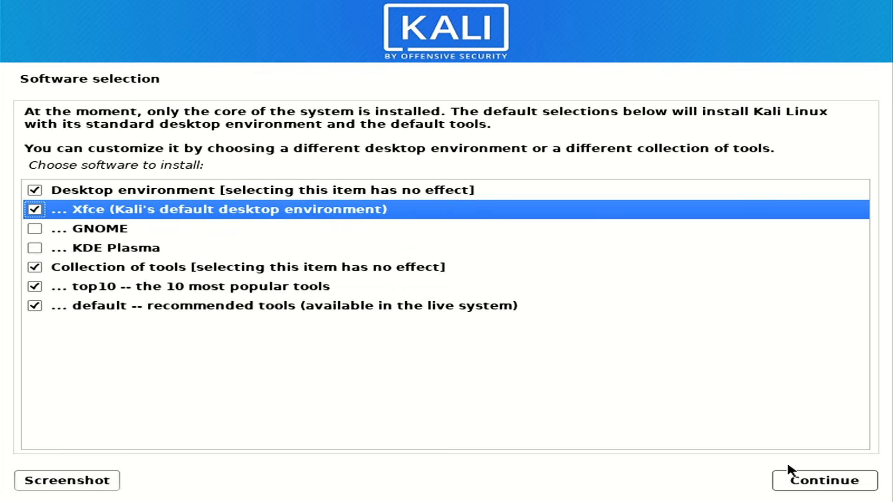
left_click(815, 483)
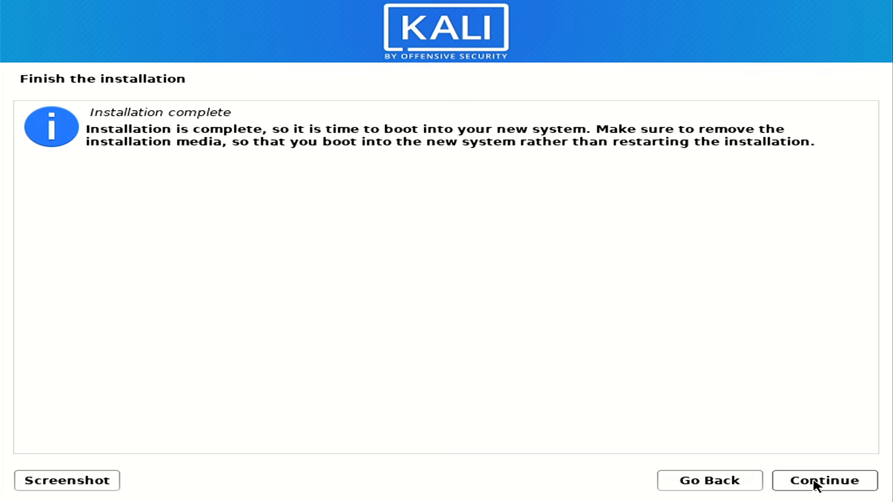
Step: Complete the installation, reboot the computer and start Kali GNU/Linux from the boot menu
left_click(815, 483)
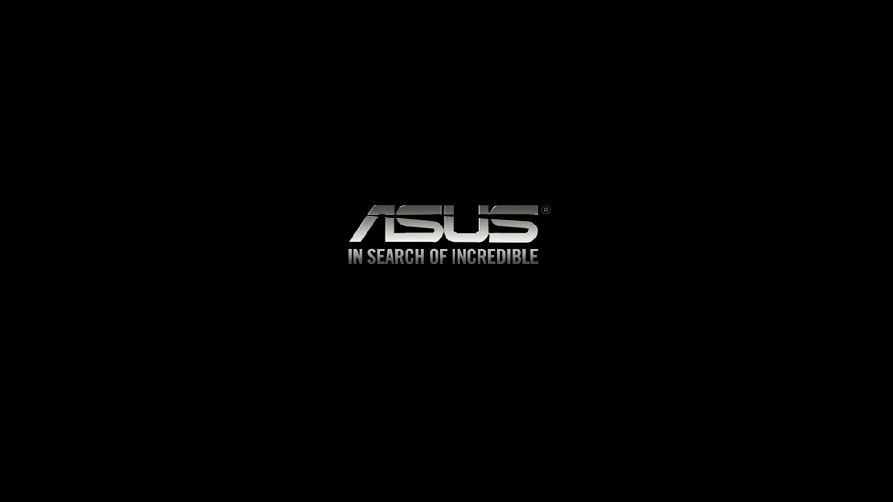
key("Down")
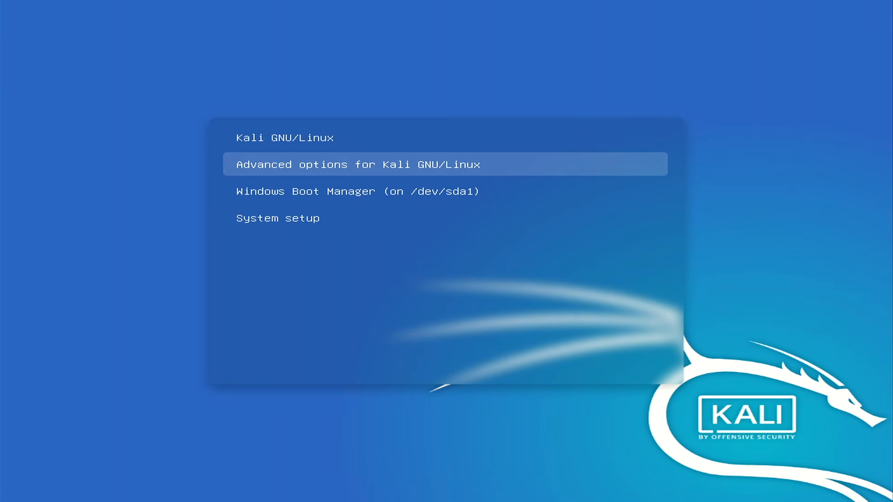
key("Up")
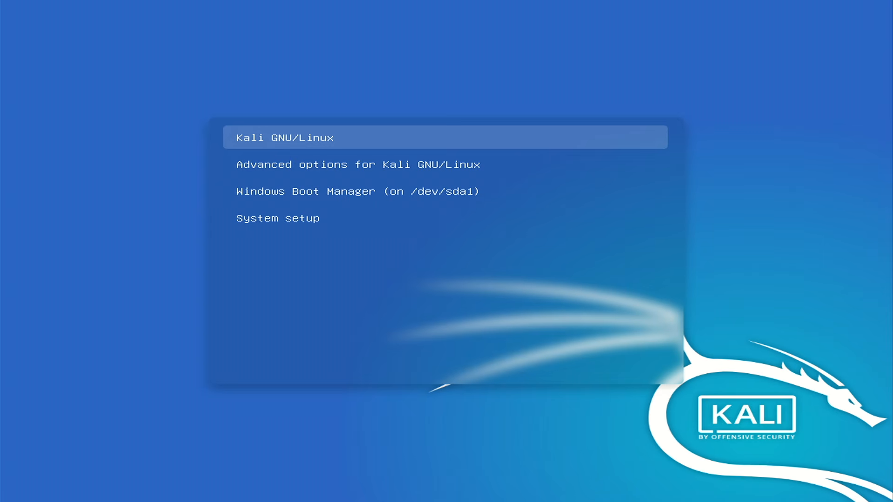
key("Down")
key("Down")
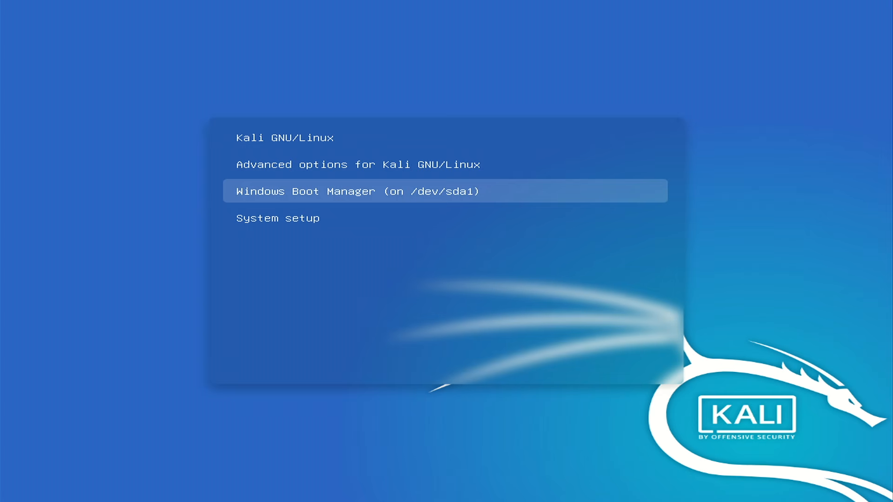
key("Up")
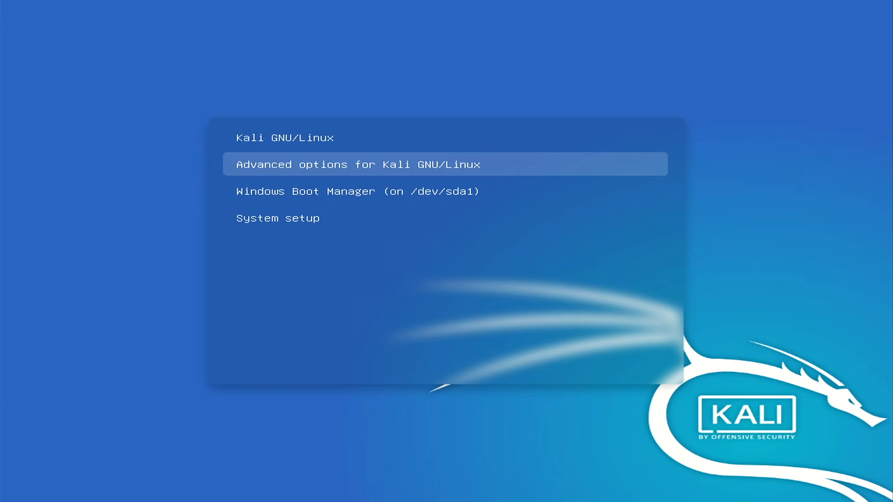
key("Up")
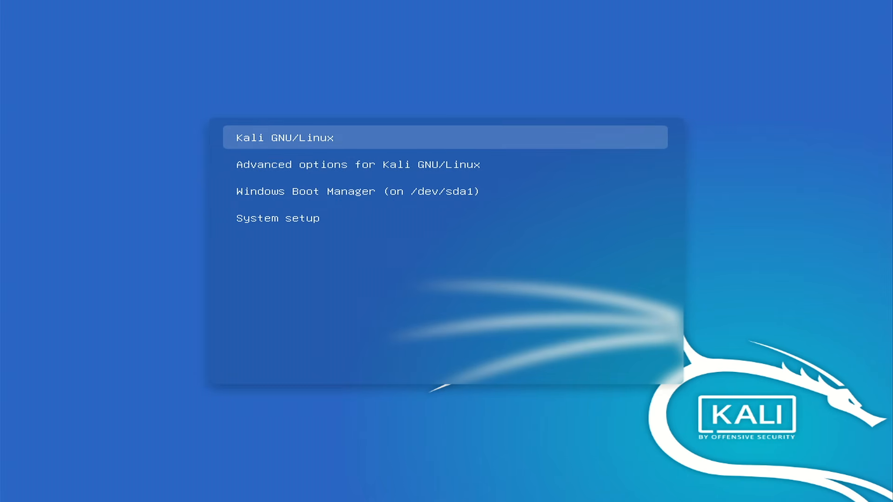
key("Return")
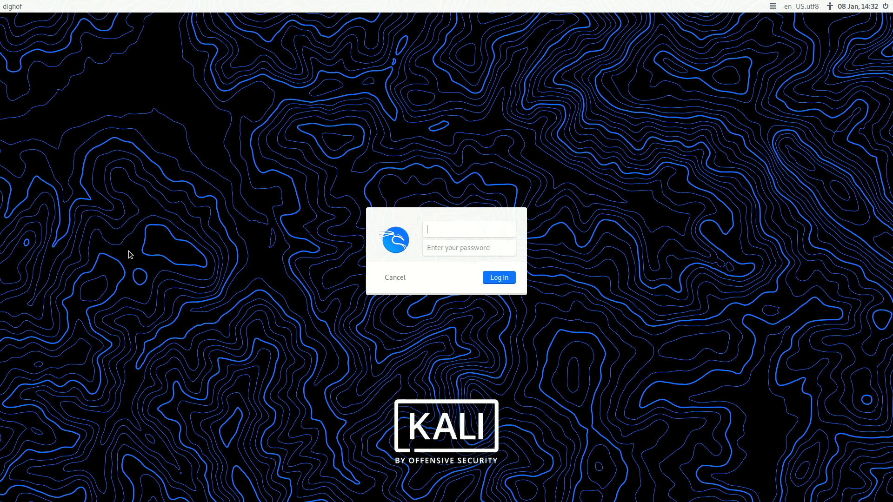
Step: Log in to the Kali desktop with the account's user name and password
type("dighofid")
key("Tab")
type("********")
key("Return")
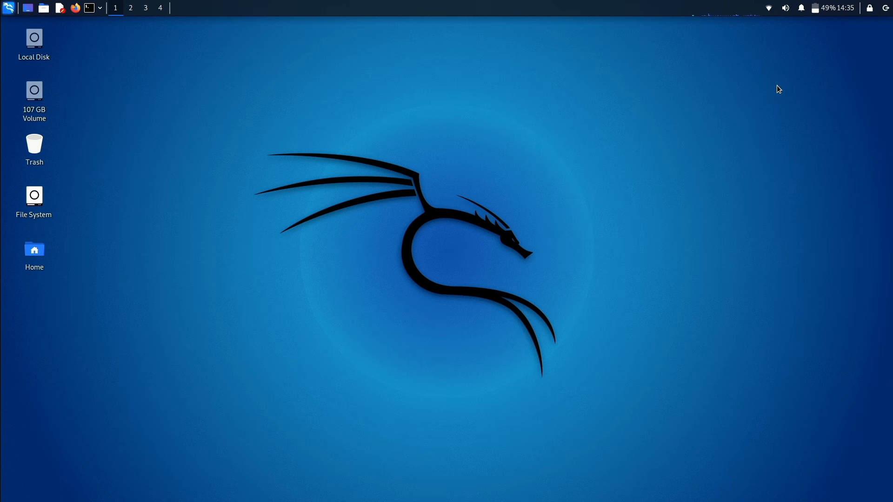
Step: Restart the computer from the Kali desktop and boot Windows Boot Manager (on /dev/sda1)
left_click(885, 8)
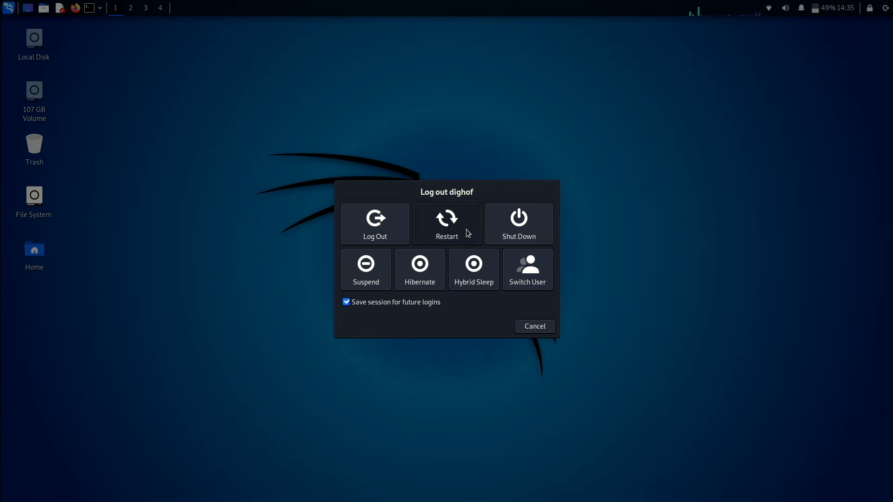
left_click(454, 223)
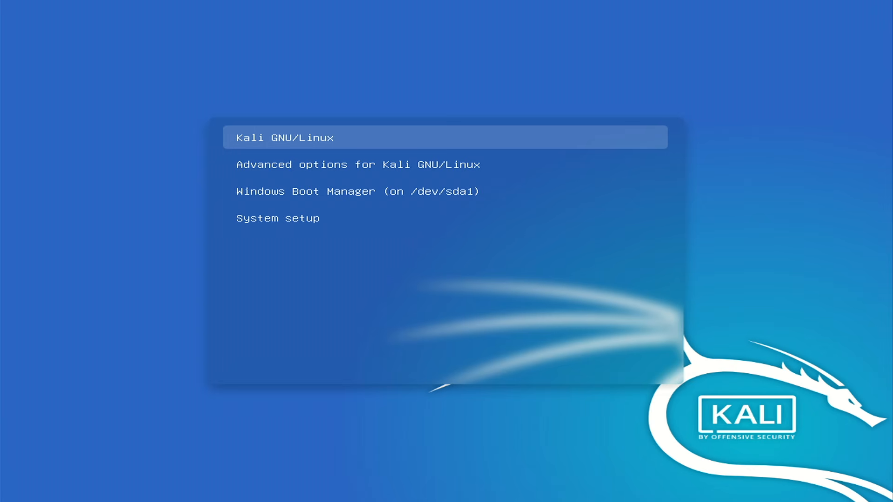
key("Down")
key("Down")
key("Down")
key("Up")
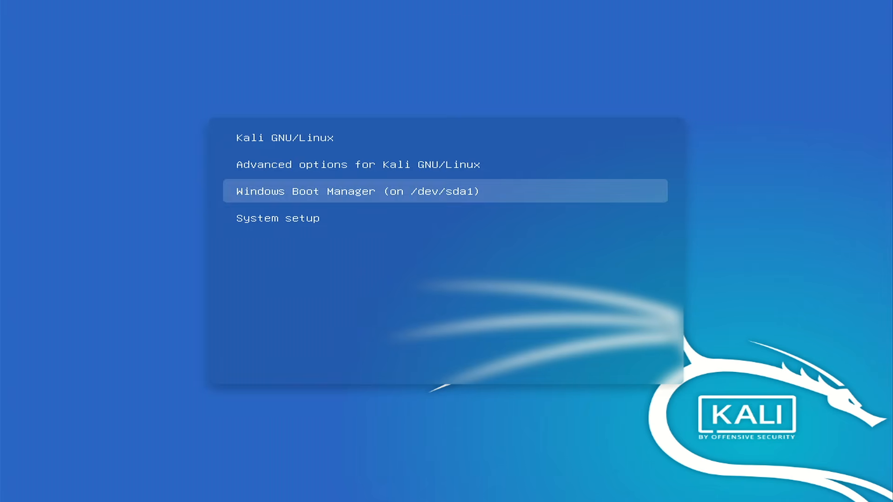
key("Return")
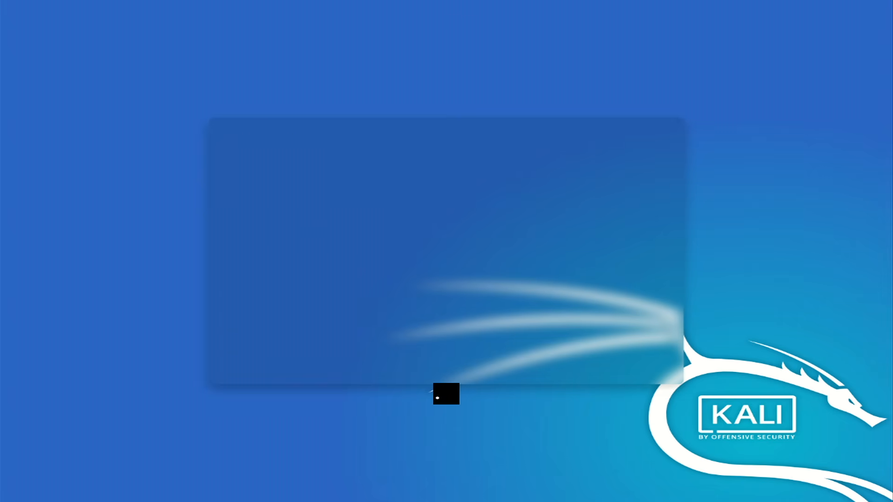